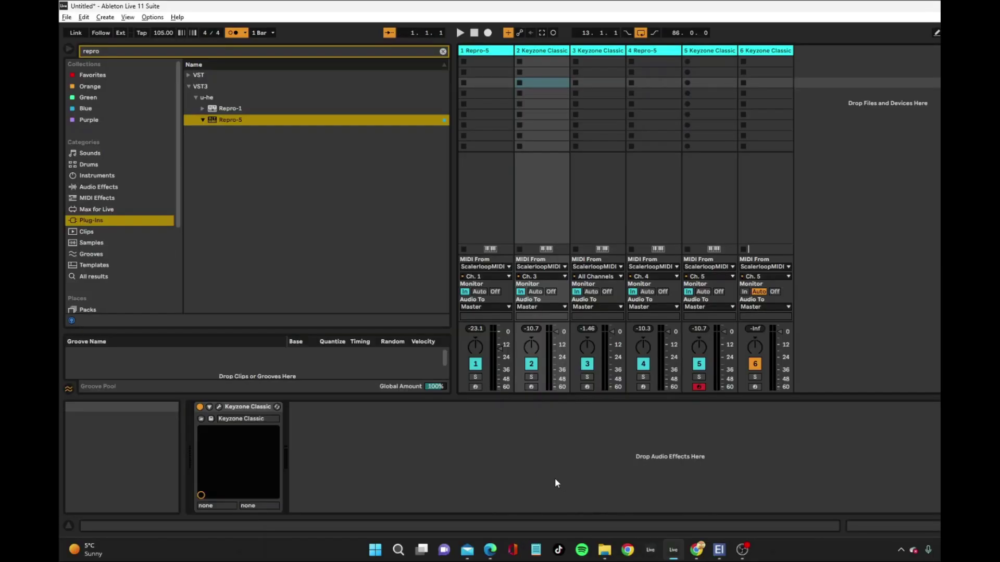
# - Switch from Ableton to the Edge browser on the Kushview Element download page
pyautogui.click(490, 550)
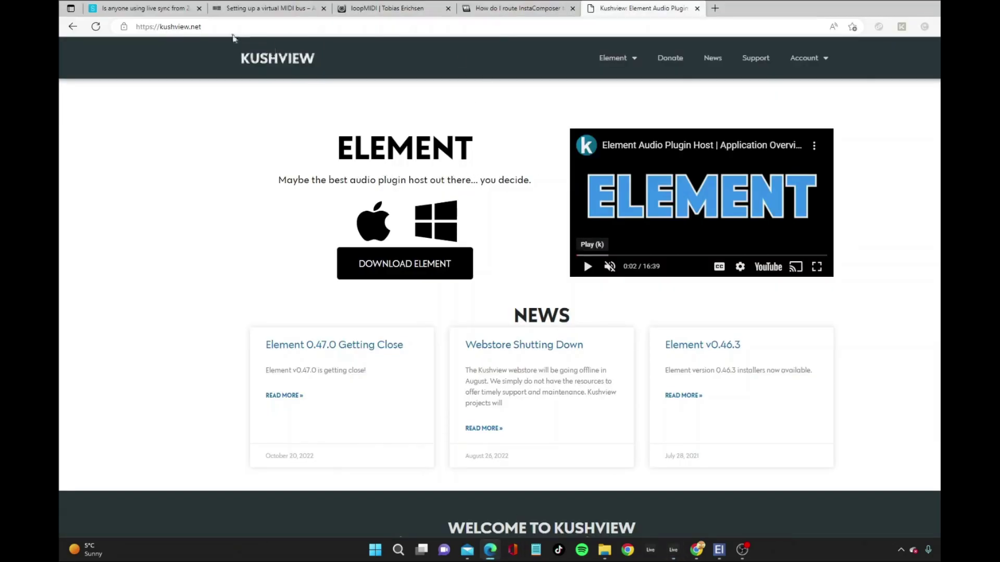
# - View the loopMIDI | Tobias Erichsen download page, then leave Edge for the desktop
pyautogui.click(388, 8)
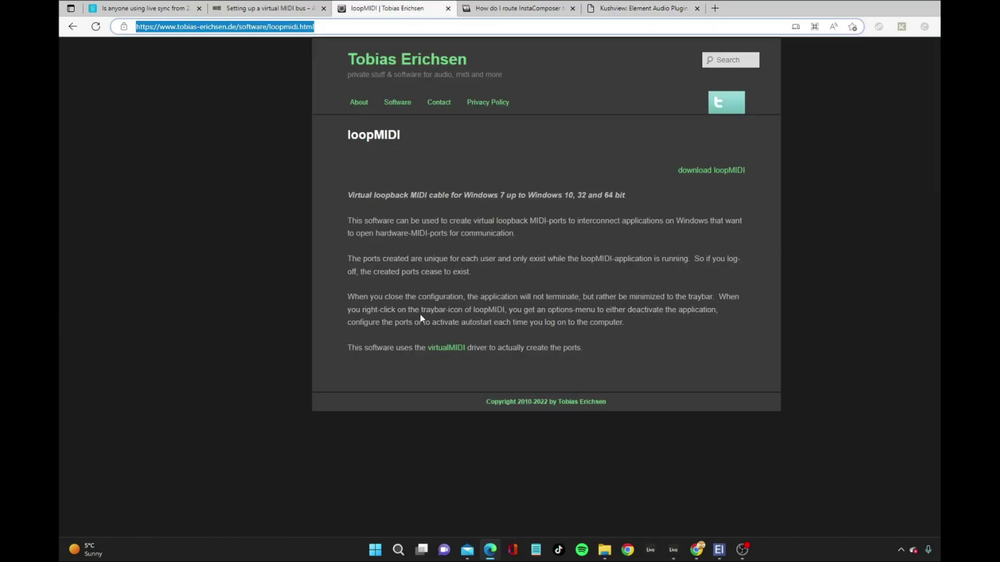
pyautogui.click(365, 211)
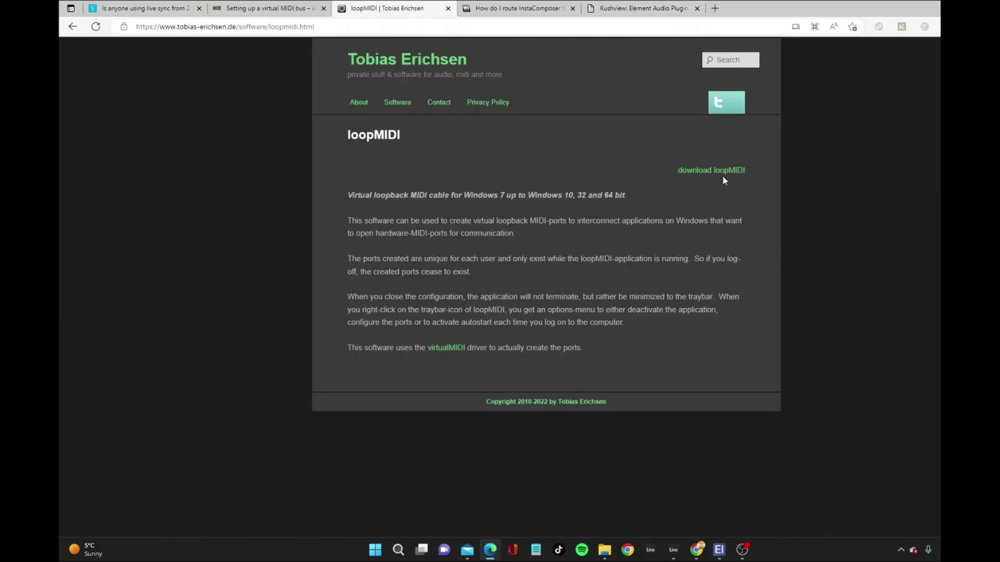
pyautogui.hotkey('ctrl', '9')
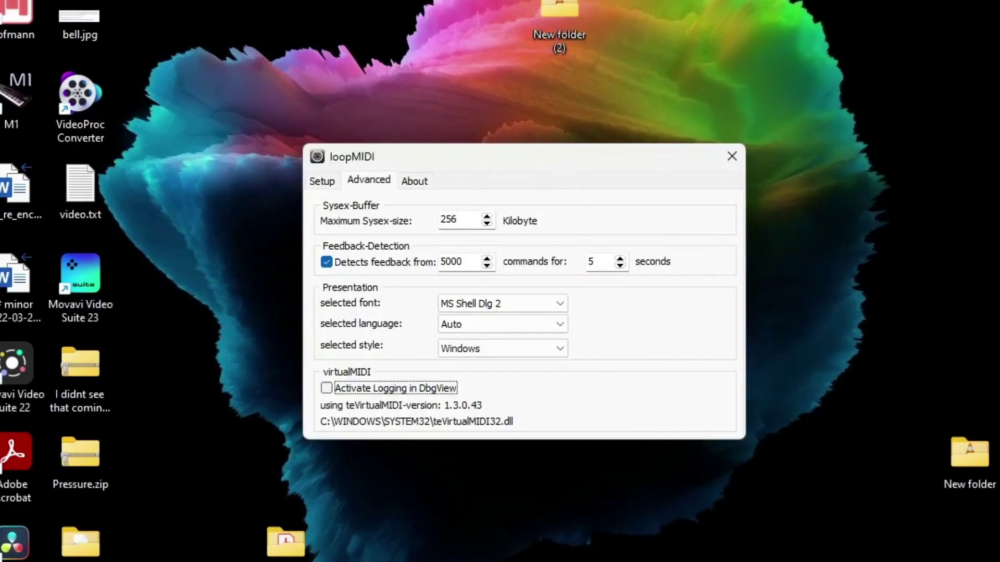
# - In loopMIDI, add a test port, mute it and delete it, keeping only ScalerloopMIDI
pyautogui.click(345, 194)
pyautogui.click(491, 305)
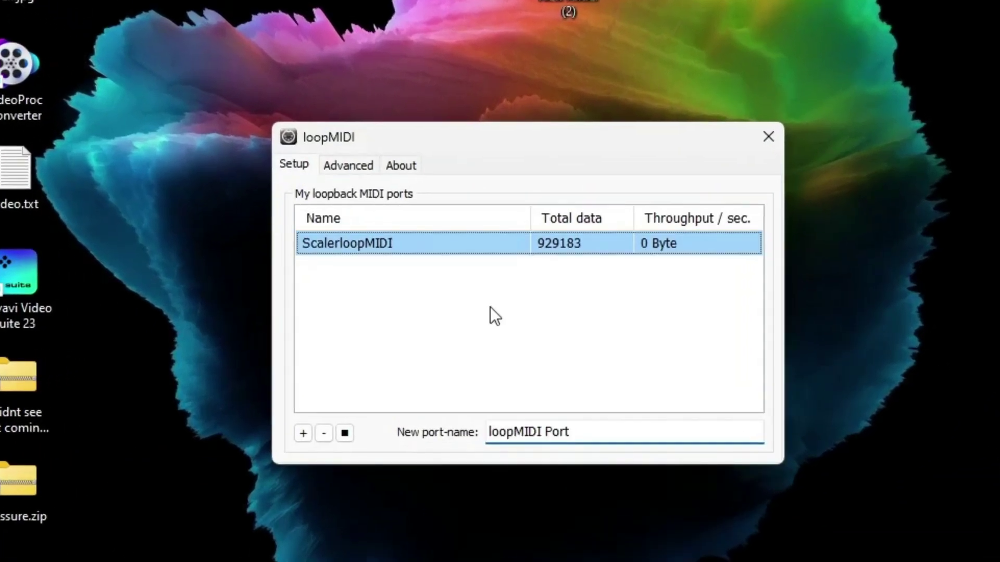
pyautogui.click(302, 433)
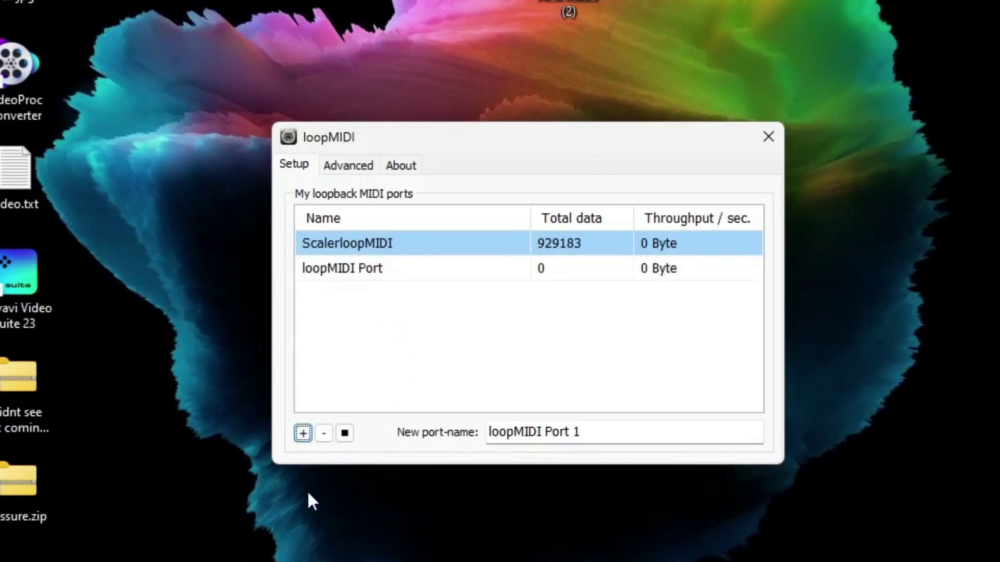
pyautogui.doubleClick(584, 437)
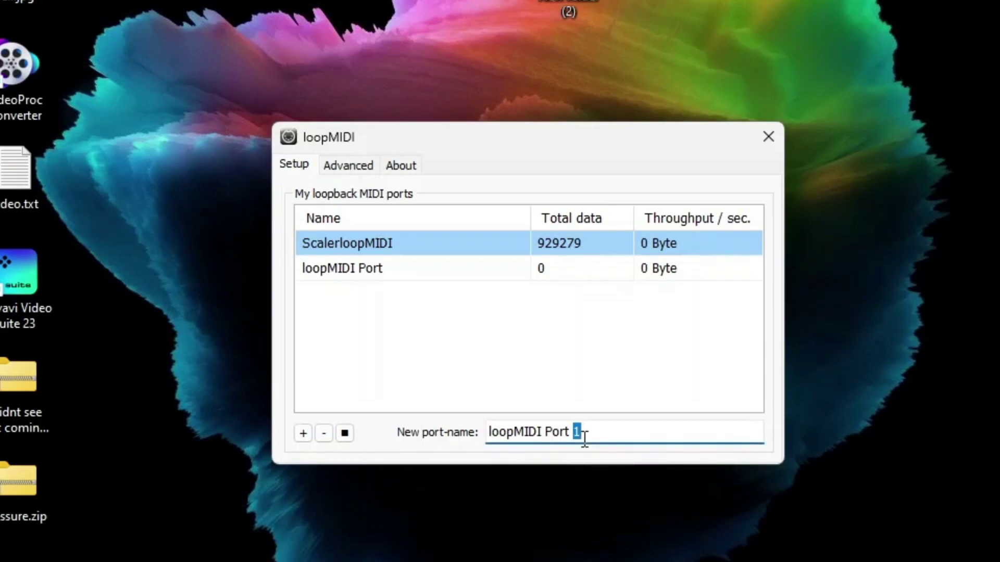
pyautogui.click(340, 272)
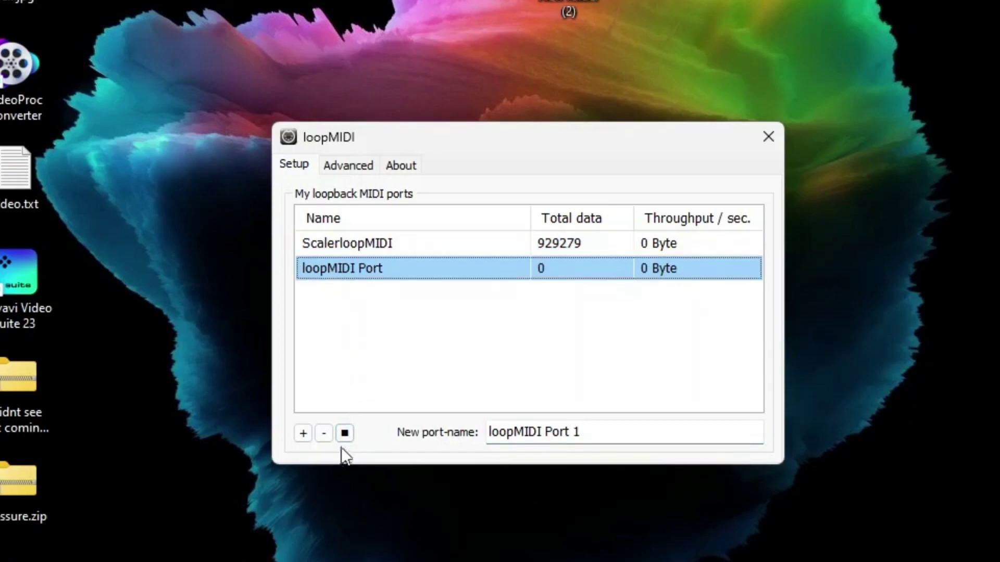
pyautogui.click(349, 431)
pyautogui.click(324, 433)
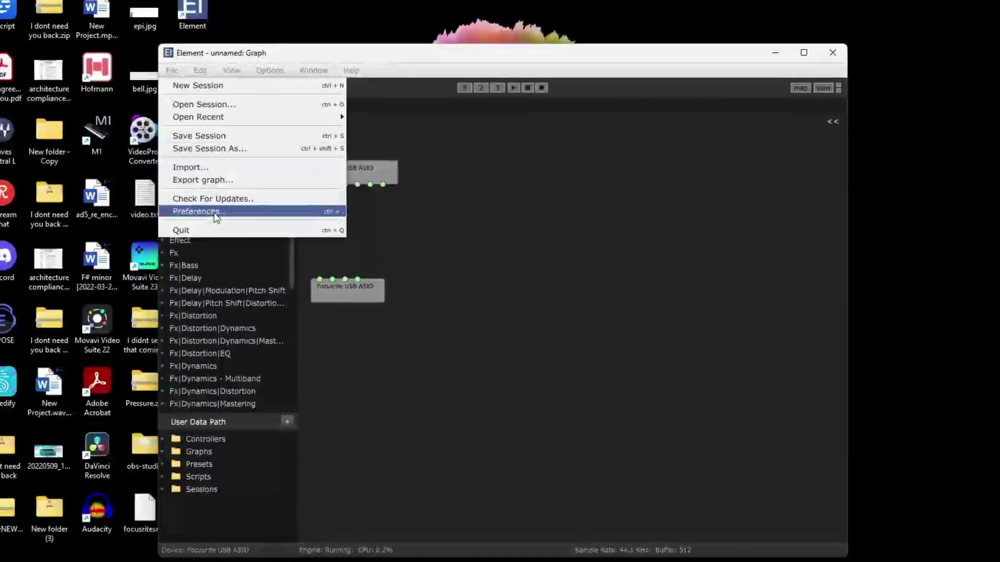
# - Choose ScalerloopMIDI as the MIDI Output Device on Element's MIDI preferences page
pyautogui.click(313, 234)
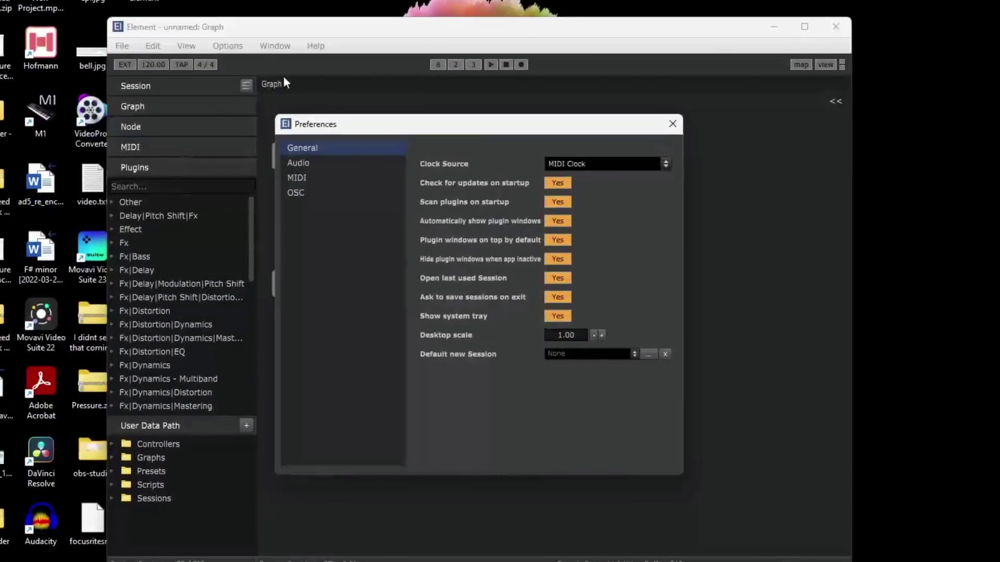
pyautogui.click(322, 180)
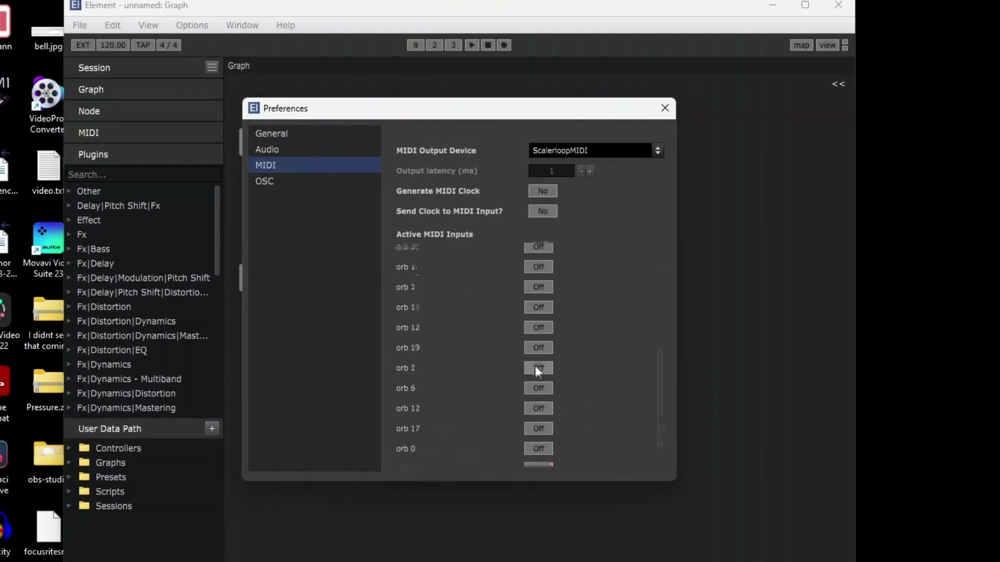
pyautogui.click(582, 151)
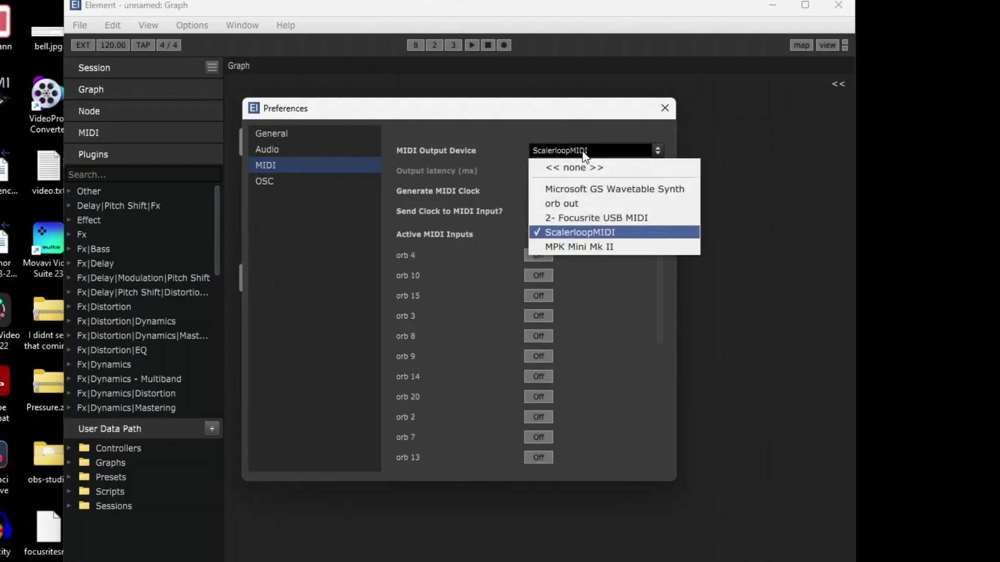
pyautogui.click(583, 232)
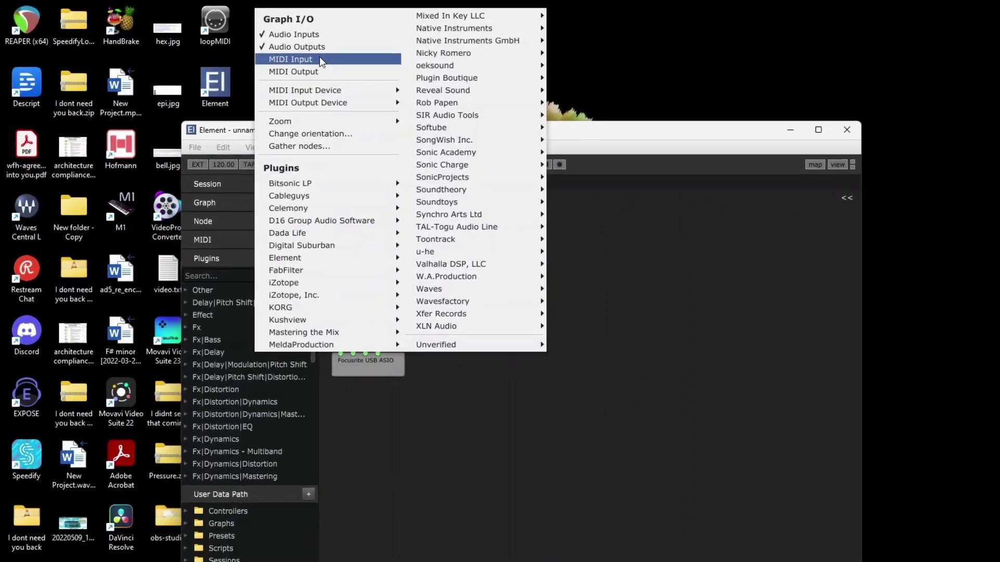
# - Add a ScalerloopMIDI output node and the Scaler 2 (vst3) plugin, found by searching 'scaler', to the graph
pyautogui.moveTo(309, 108)
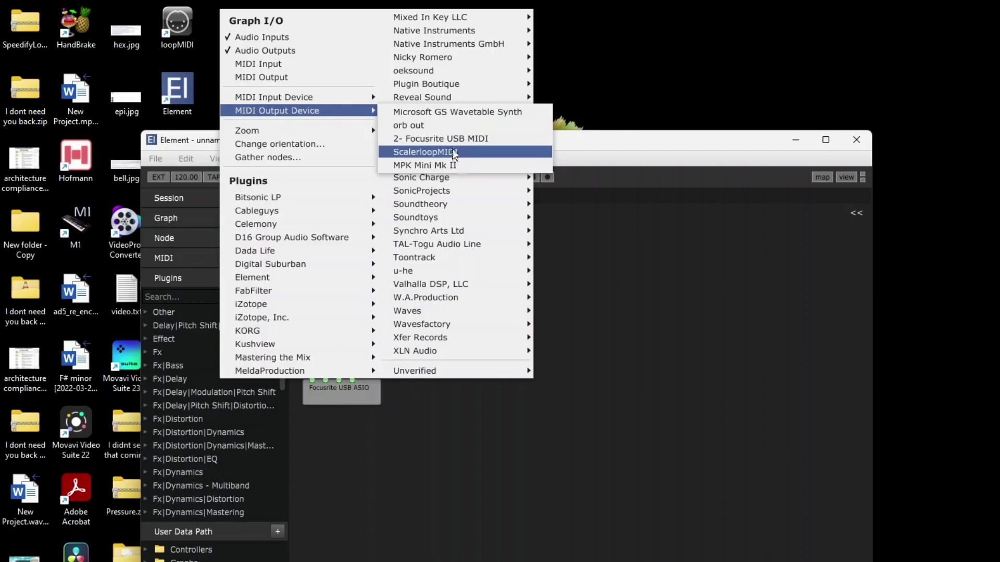
pyautogui.click(459, 153)
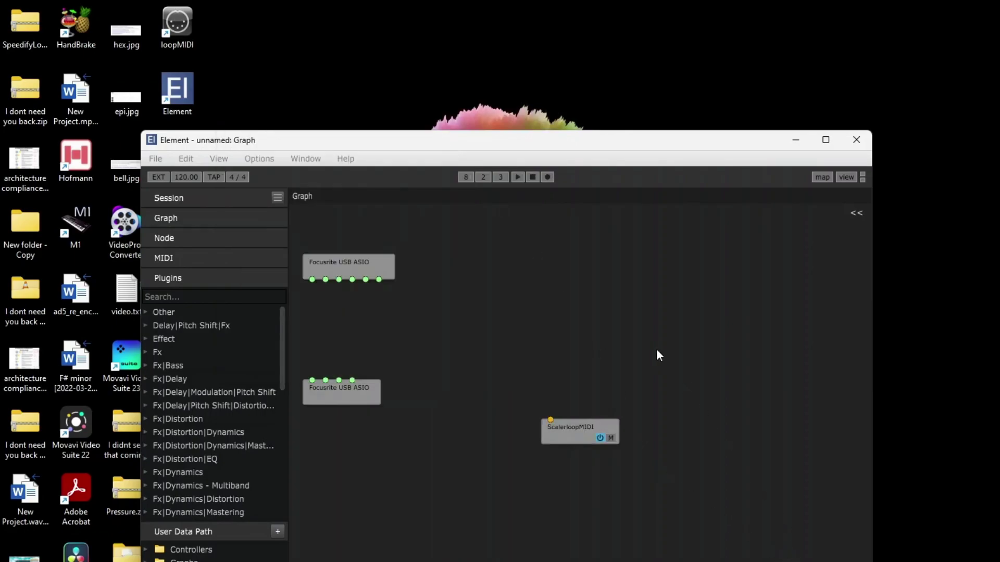
pyautogui.rightClick(468, 352)
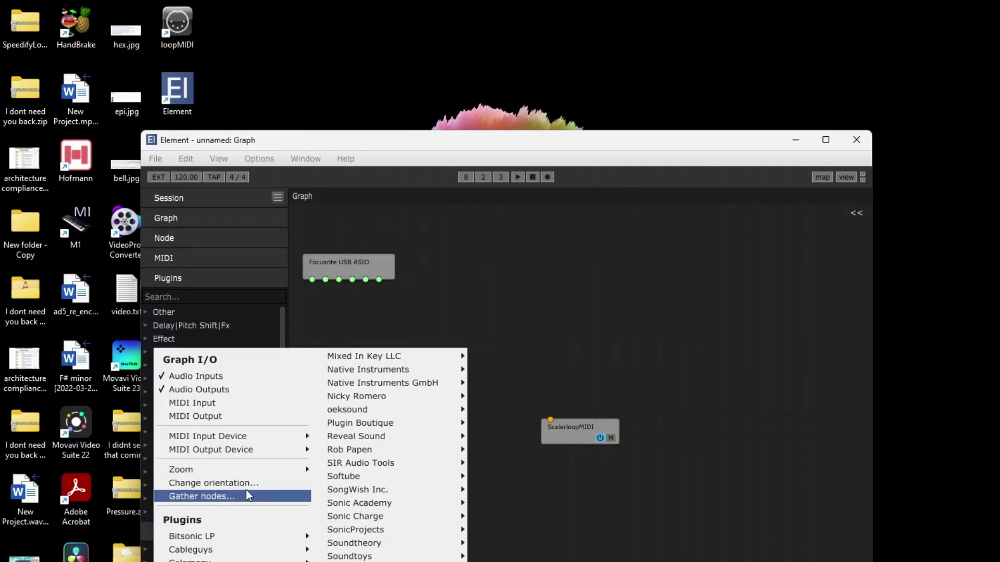
pyautogui.moveTo(395, 423)
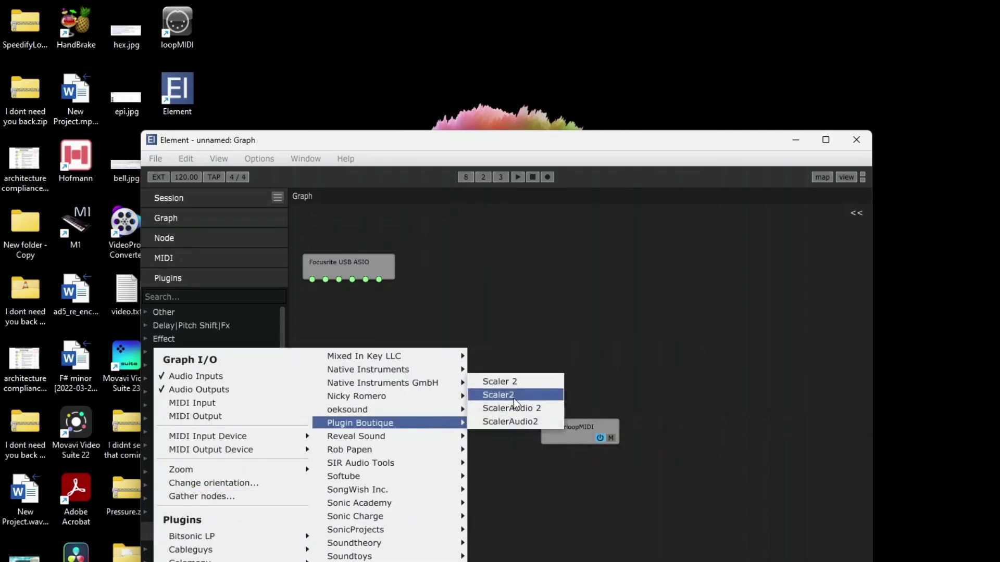
pyautogui.click(479, 407)
pyautogui.click(186, 297)
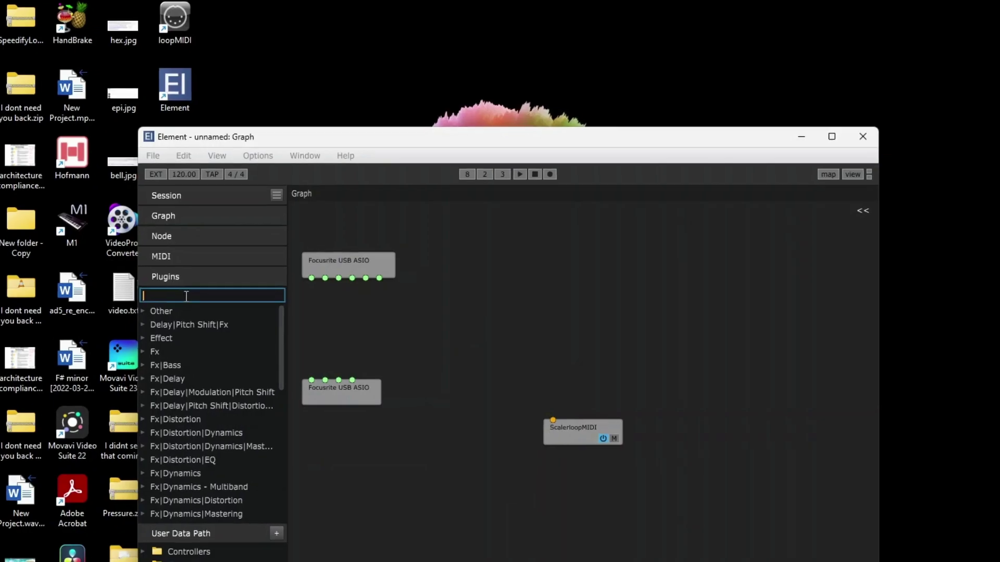
pyautogui.write('scaler')
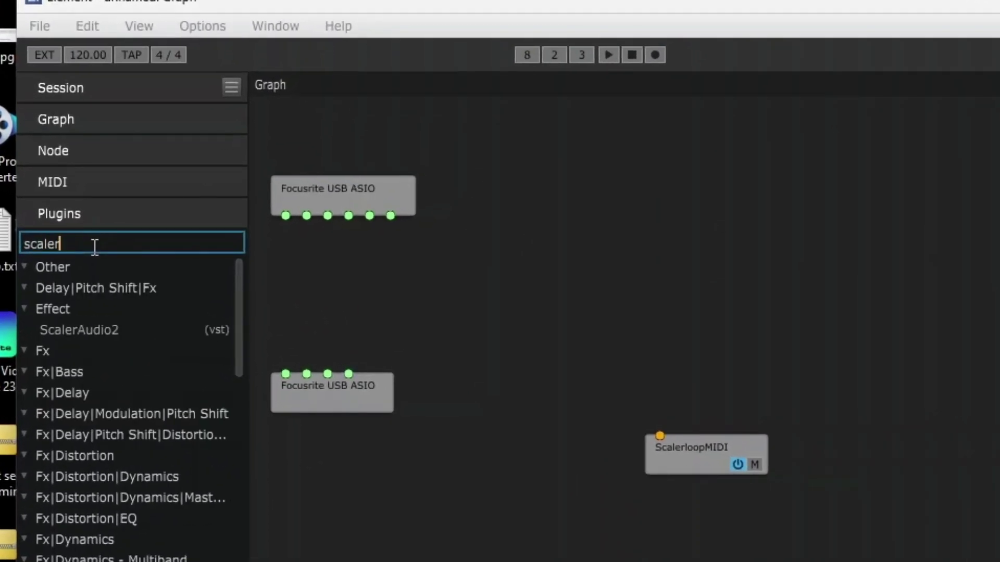
pyautogui.scroll(-10, 187, 400)
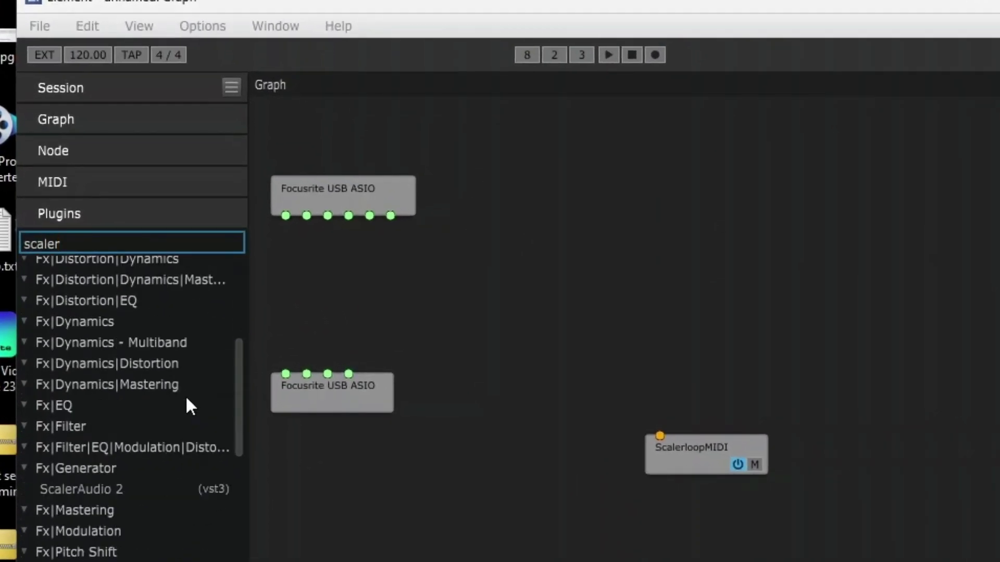
pyautogui.click(72, 471)
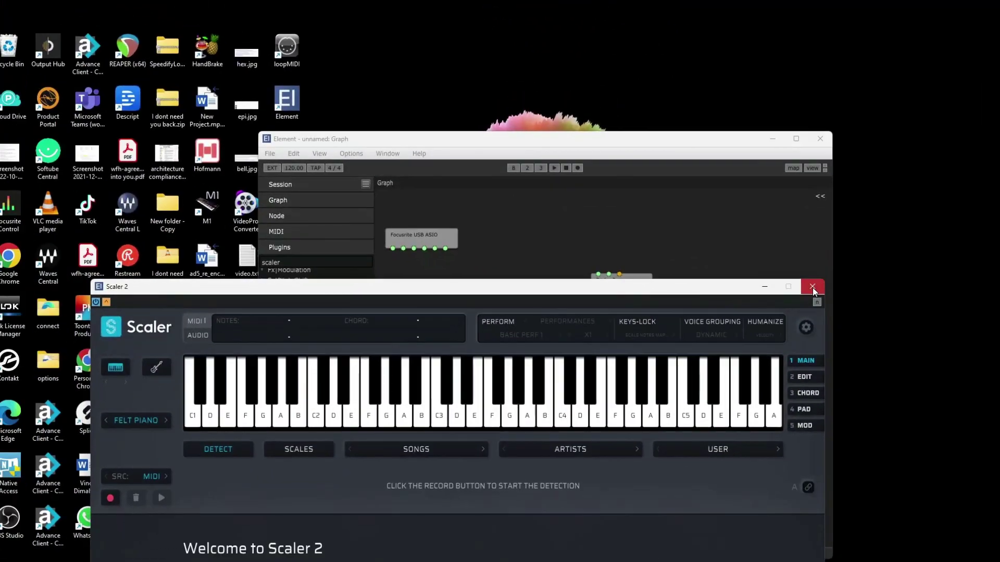
pyautogui.click(880, 288)
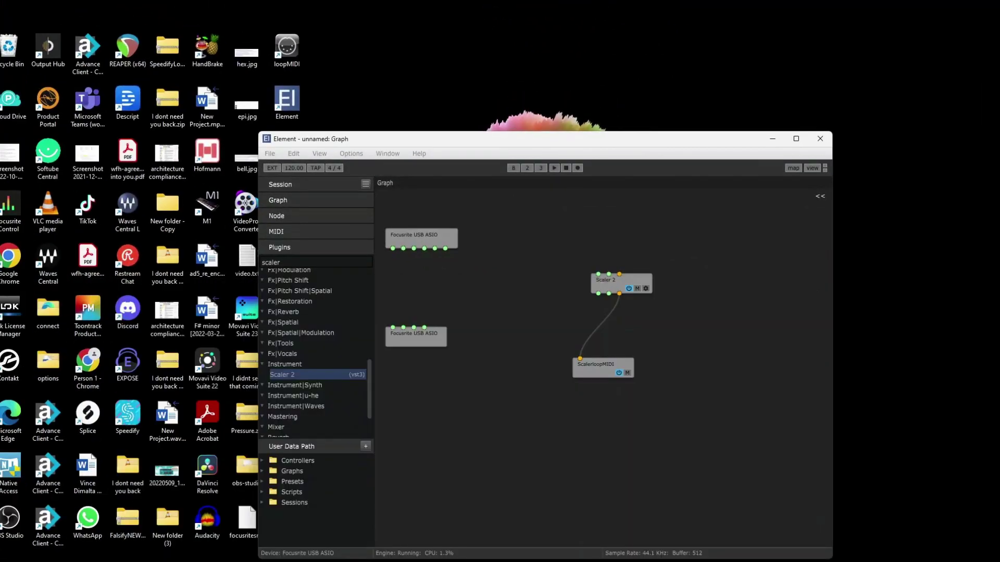
# - Check the ScalerloopMIDI ports in the MIDI Ports list of Ableton's Link/Tempo/MIDI preferences
pyautogui.click(619, 521)
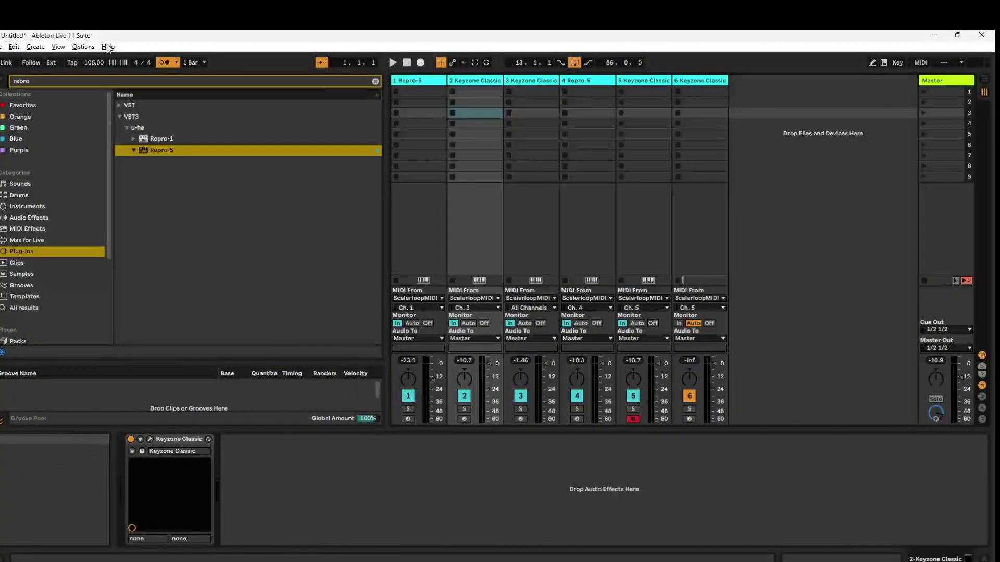
pyautogui.click(83, 47)
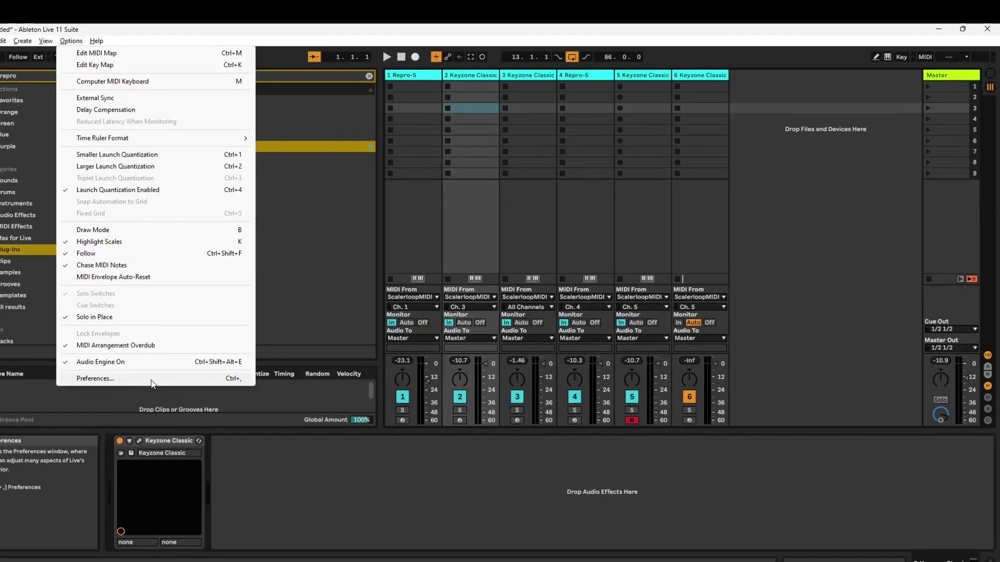
pyautogui.click(95, 378)
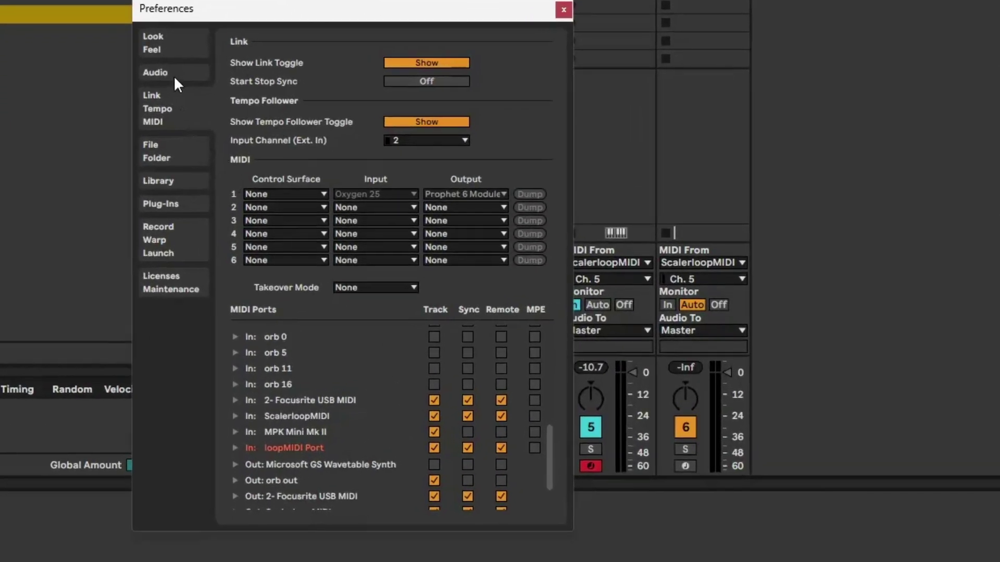
pyautogui.scroll(-3, 368, 392)
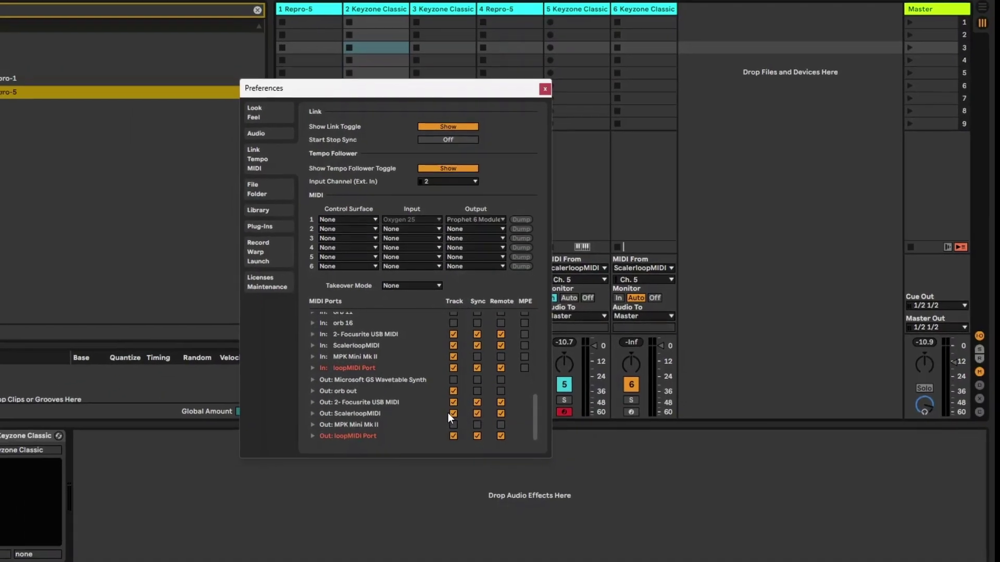
# - Close Preferences and look through tracks 1 to 5 to check their instruments
pyautogui.click(563, 10)
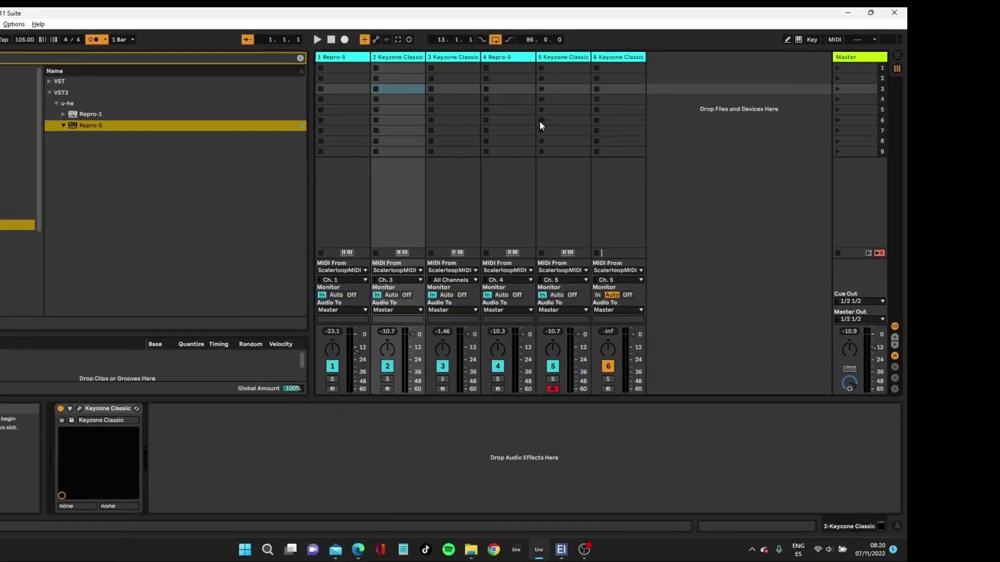
pyautogui.click(353, 60)
pyautogui.click(392, 57)
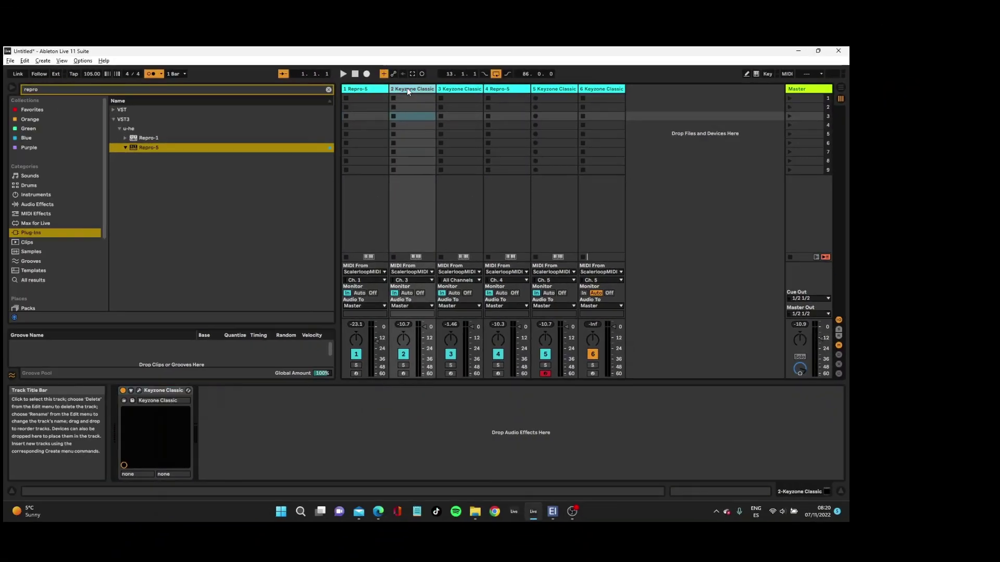
pyautogui.click(444, 87)
pyautogui.click(498, 87)
pyautogui.click(545, 90)
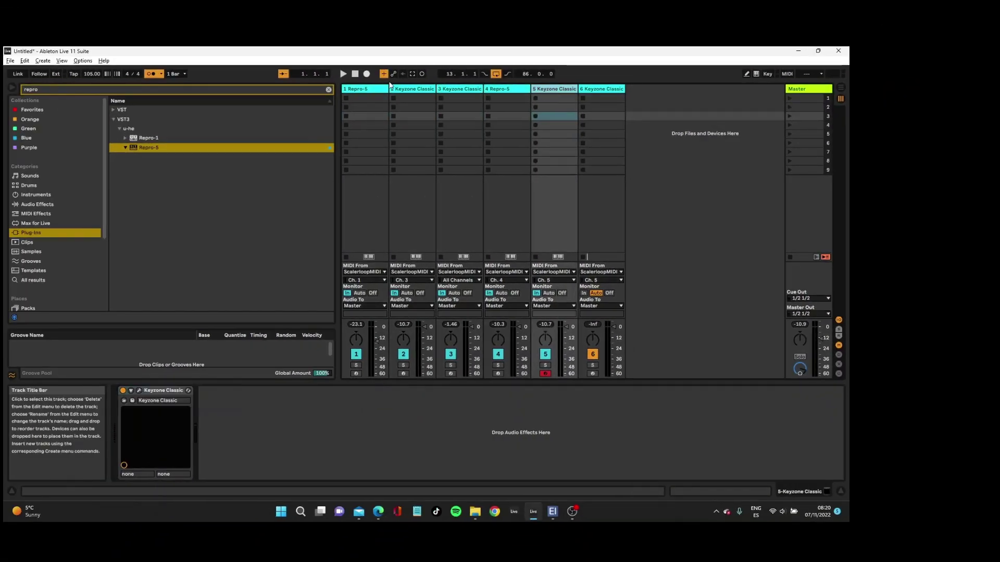
pyautogui.click(357, 90)
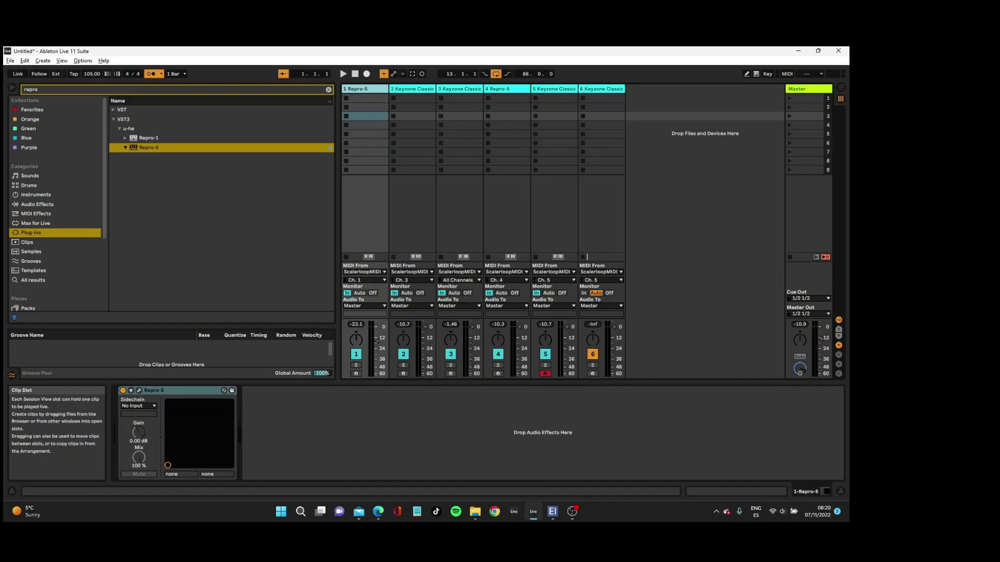
pyautogui.click(416, 89)
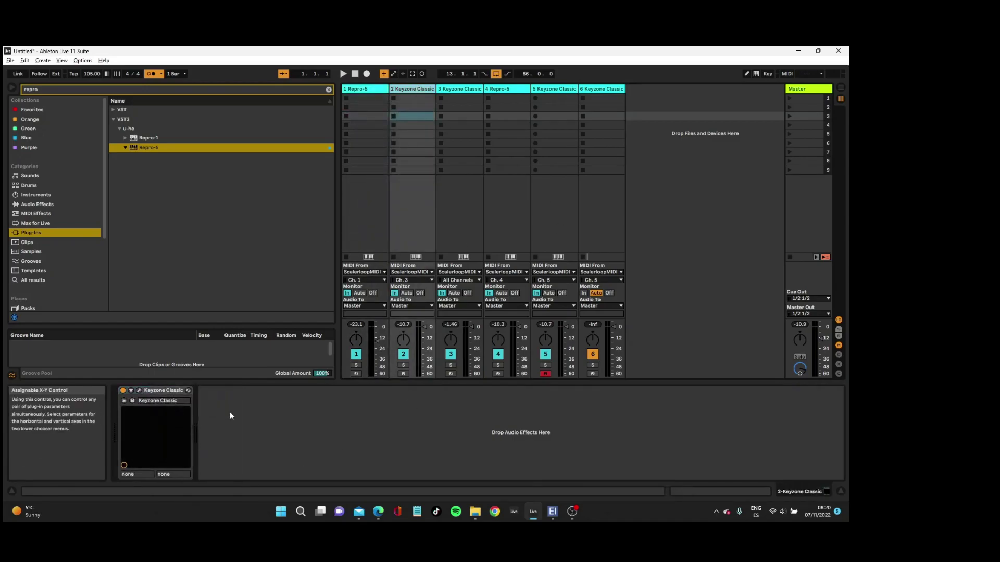
# - Set track 1's MIDI From to ScalerloopMIDI on Ch. 1
pyautogui.click(364, 272)
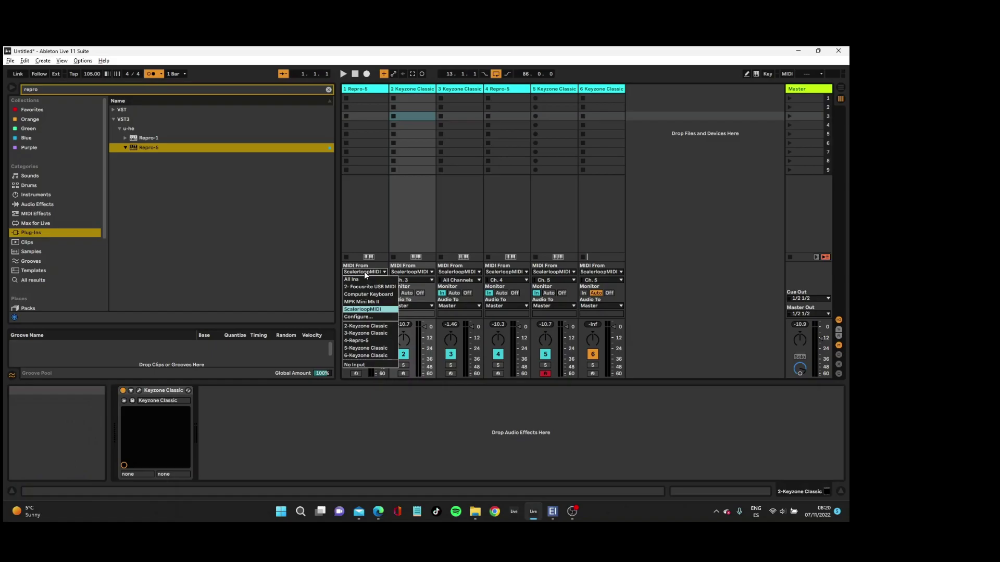
pyautogui.click(370, 309)
pyautogui.click(366, 280)
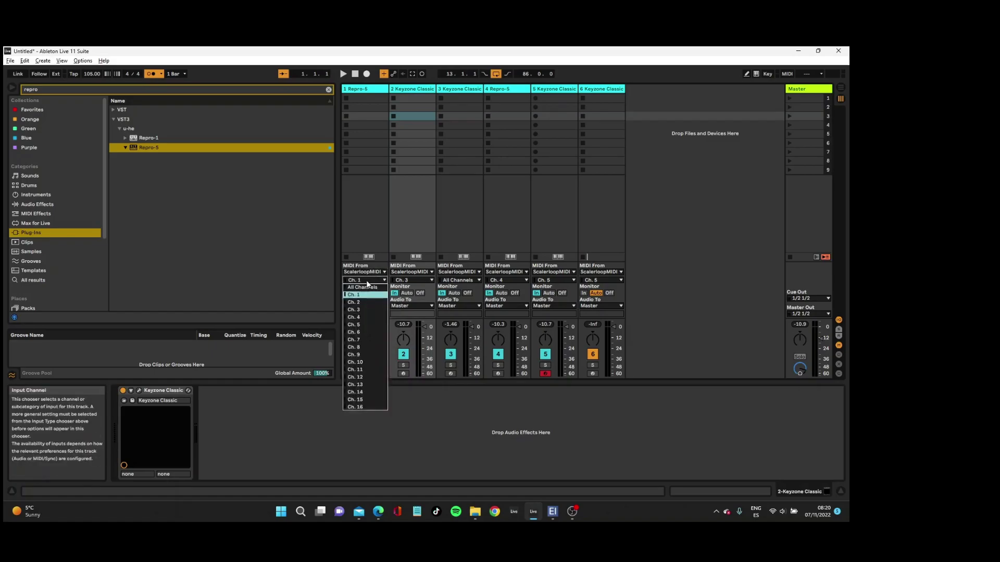
pyautogui.click(367, 280)
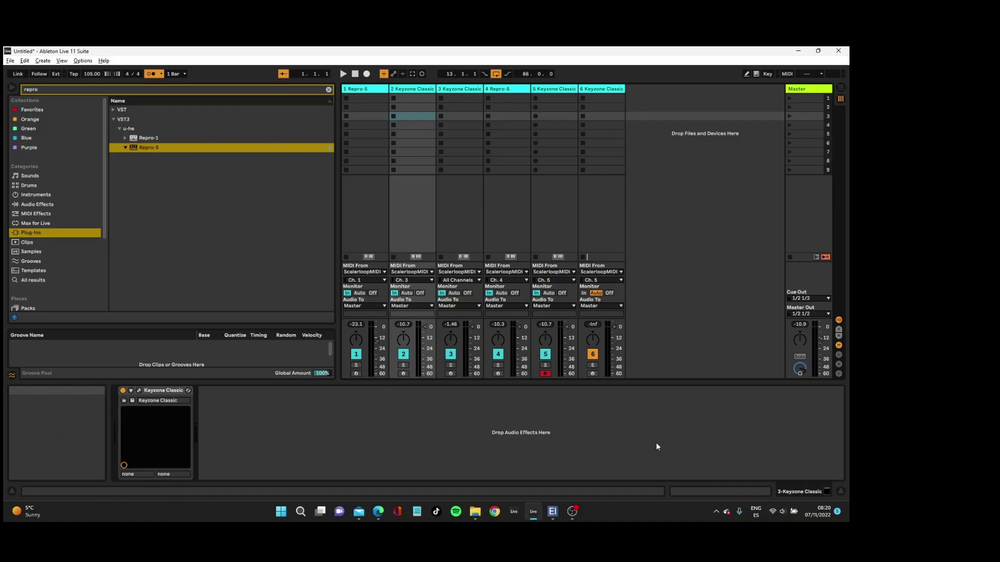
# - Bring Element forward, open the Scaler 2 node's window and drag it into place
pyautogui.click(549, 518)
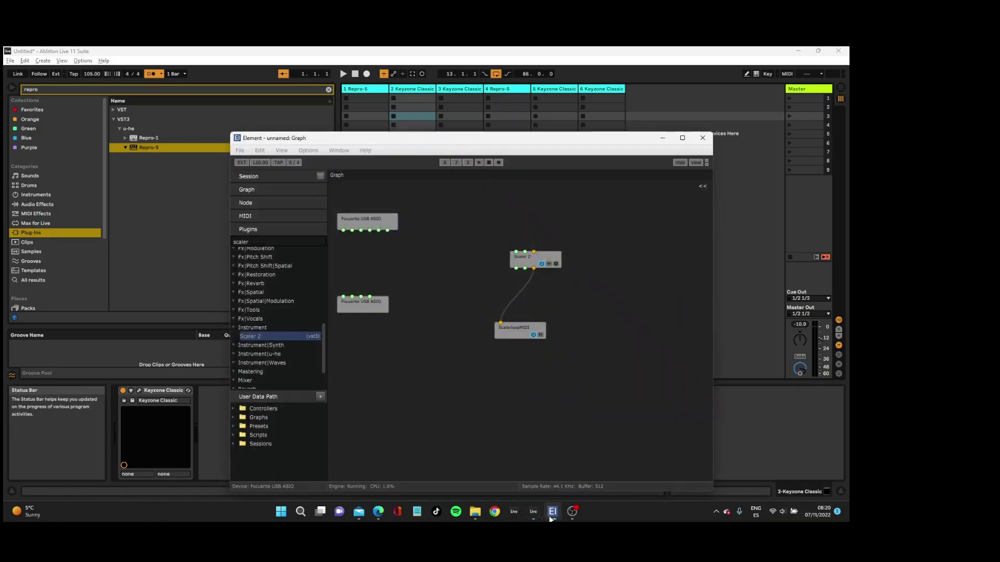
pyautogui.doubleClick(523, 260)
pyautogui.moveTo(523, 262); pyautogui.dragTo(488, 117)
pyautogui.click(818, 336)
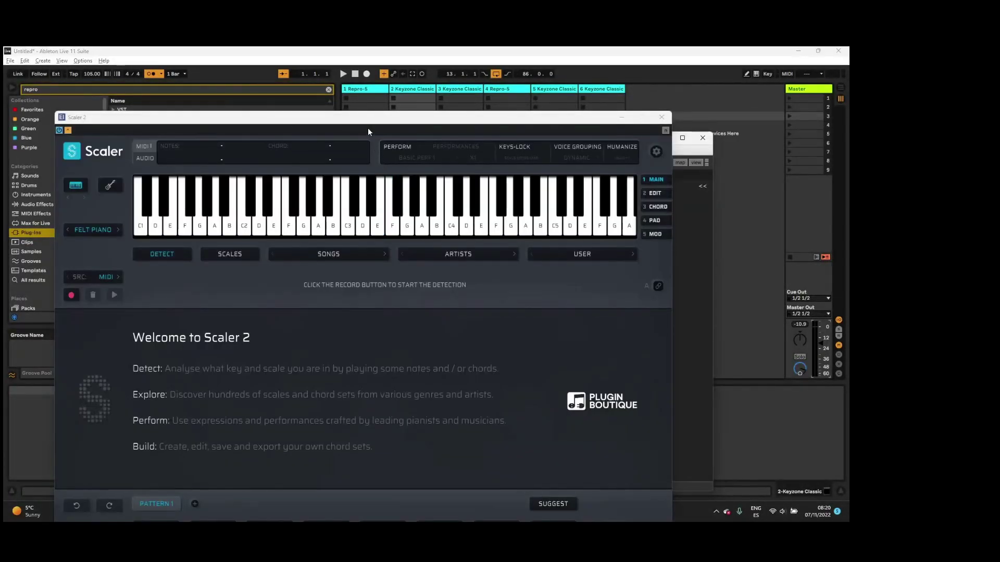
pyautogui.moveTo(367, 132); pyautogui.dragTo(480, 78)
# - Load the SONGS > 70s Funk & Soul 5 chord set and start it auto-playing in a loop
pyautogui.click(457, 205)
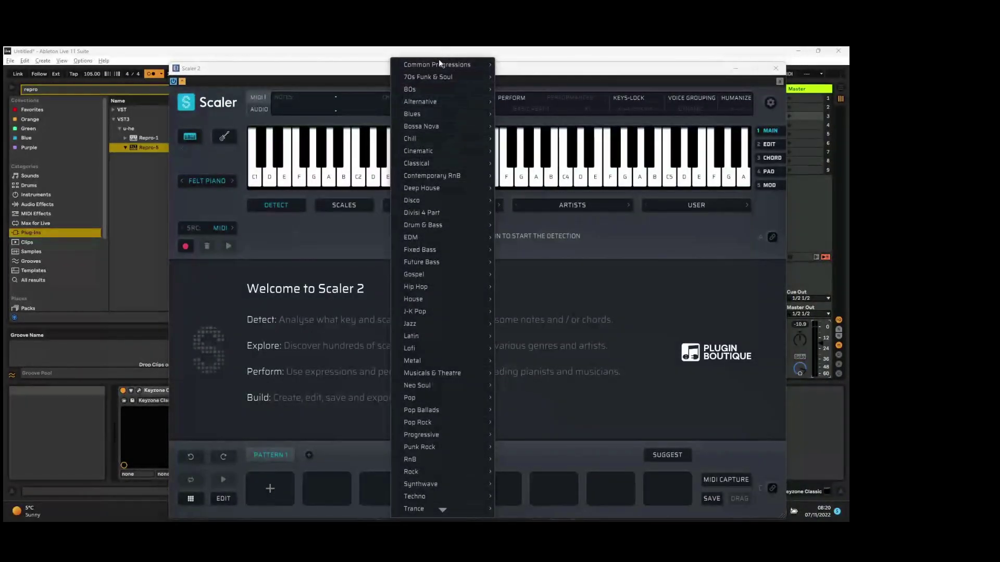
pyautogui.moveTo(440, 77)
pyautogui.click(536, 126)
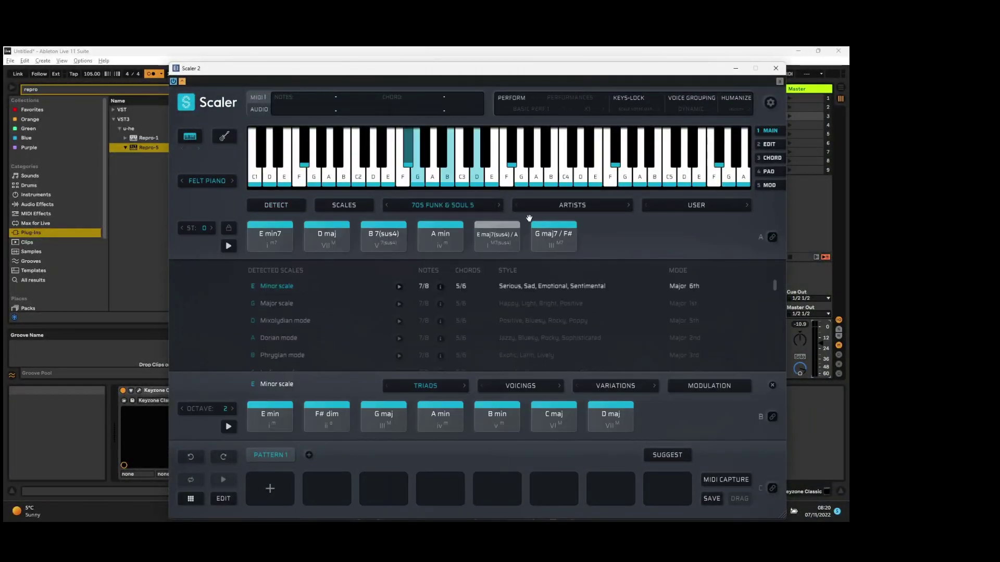
pyautogui.rightClick(229, 246)
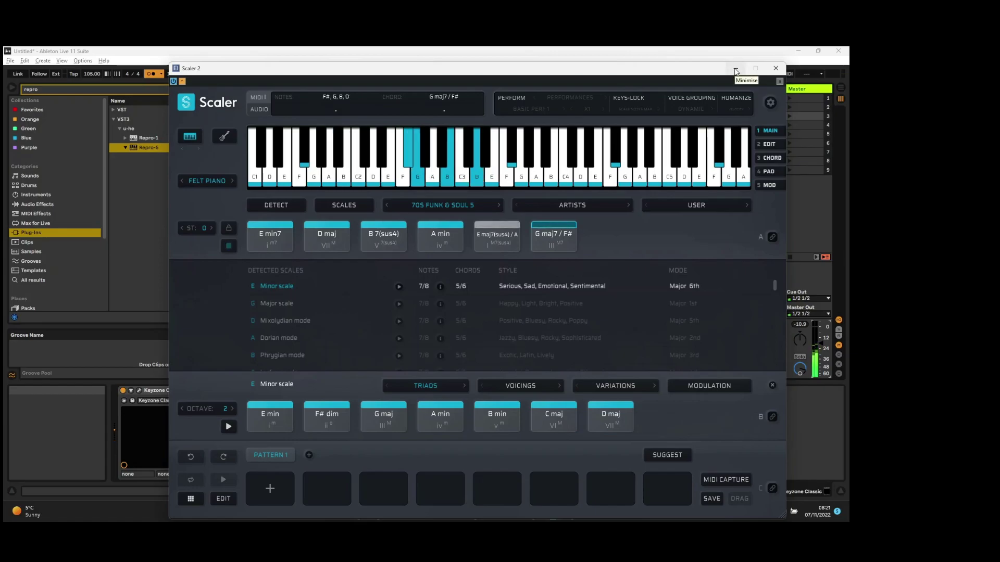
# - Turn Scaler's built-in sound OFF and close the plugin window
pyautogui.click(211, 179)
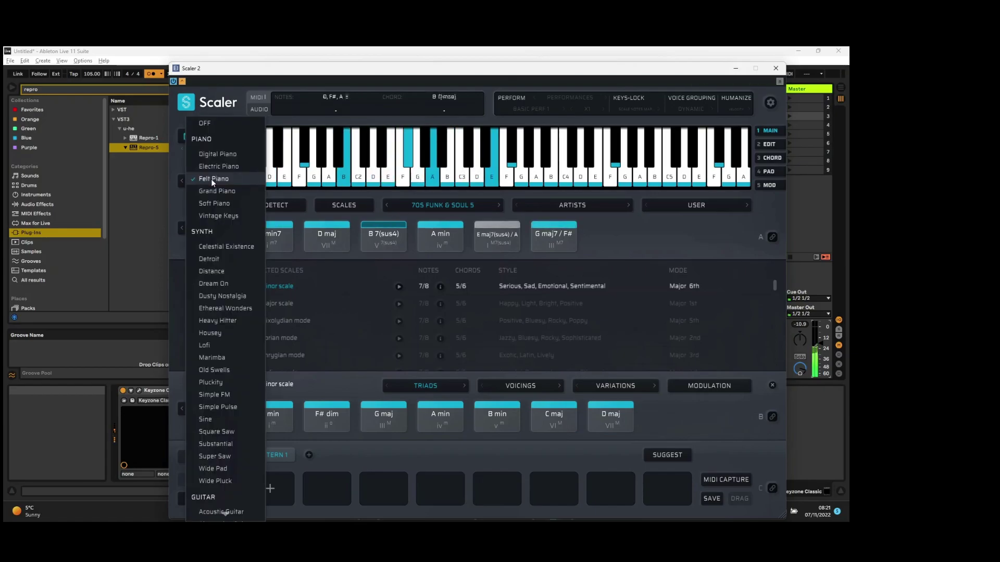
pyautogui.click(210, 122)
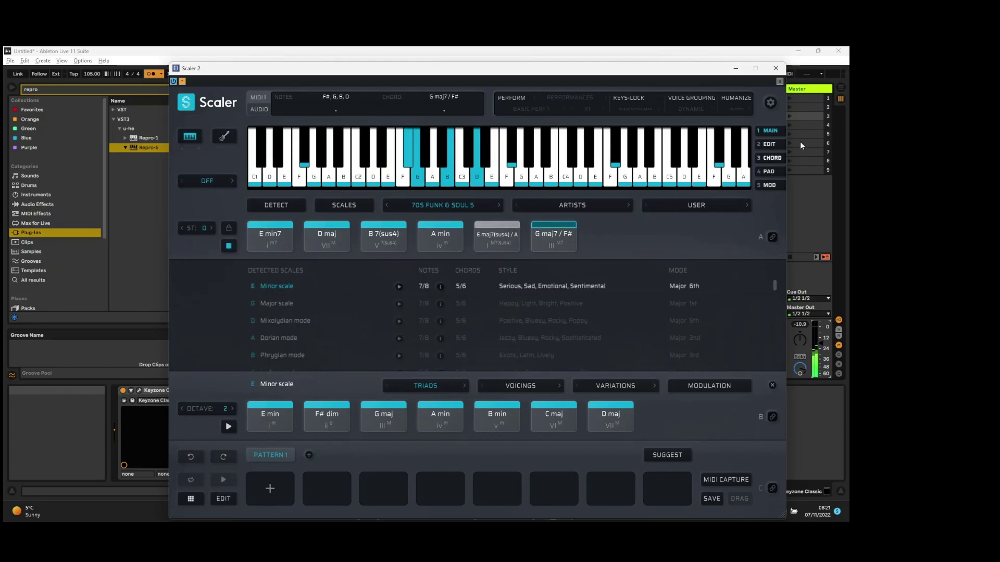
pyautogui.click(776, 68)
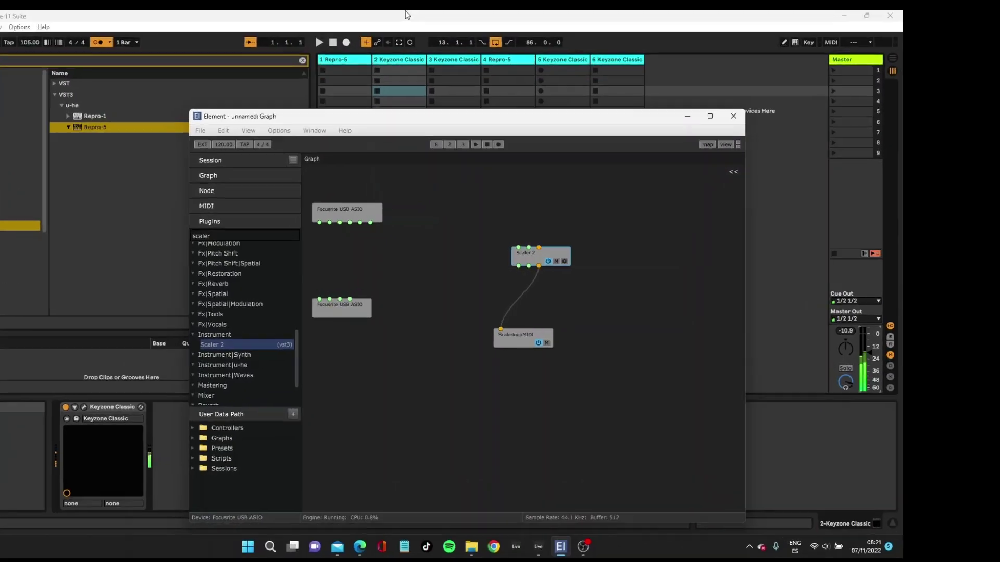
# - Solo tracks 1 to 3 in turn and set track 3's MIDI input channel to Ch. 3
pyautogui.click(662, 138)
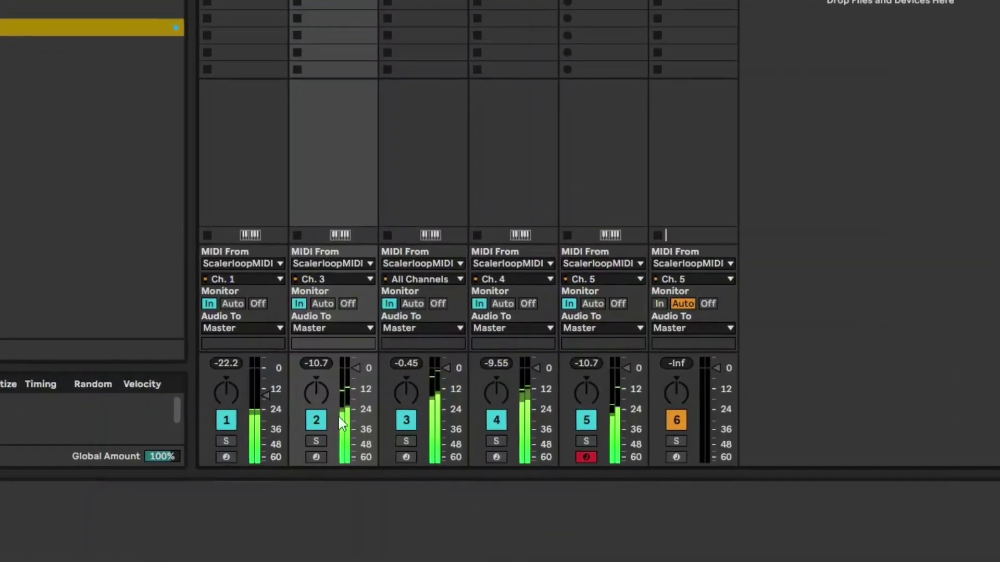
pyautogui.click(223, 440)
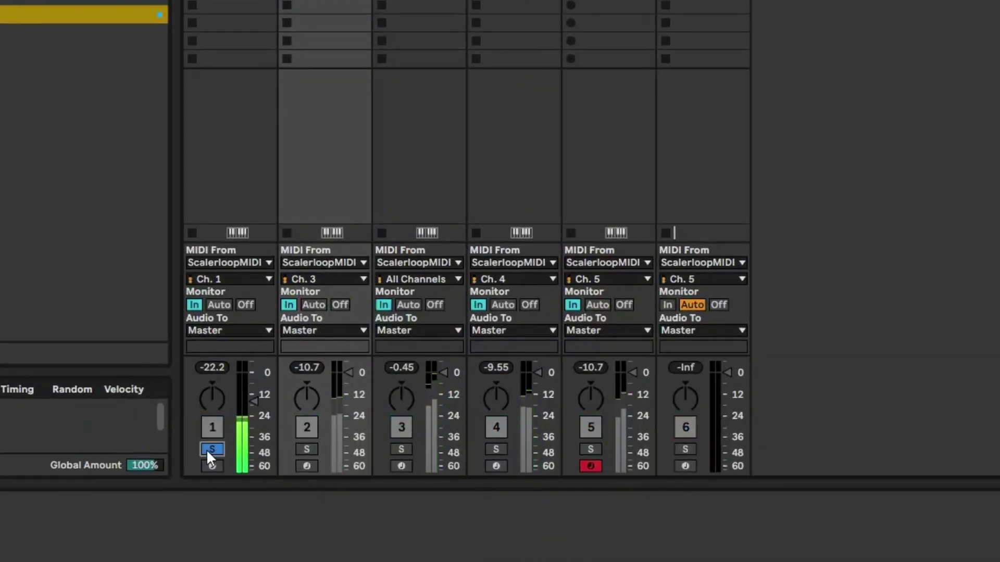
pyautogui.click(306, 450)
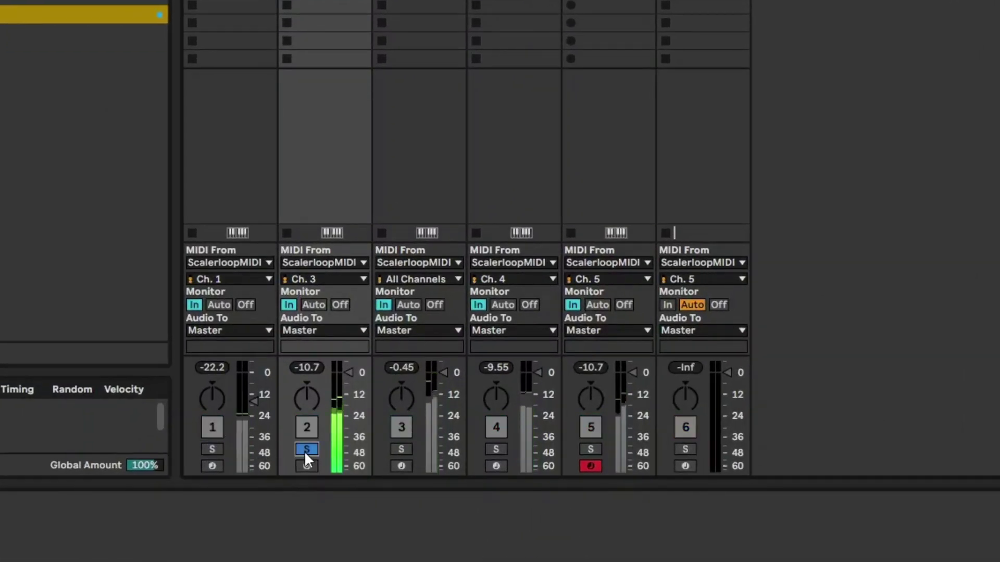
pyautogui.click(405, 450)
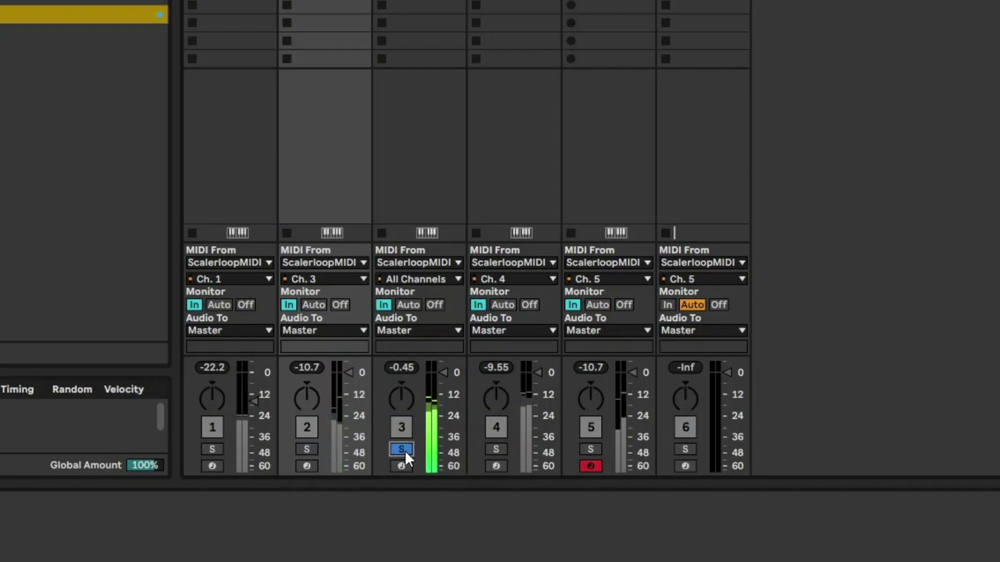
pyautogui.click(399, 279)
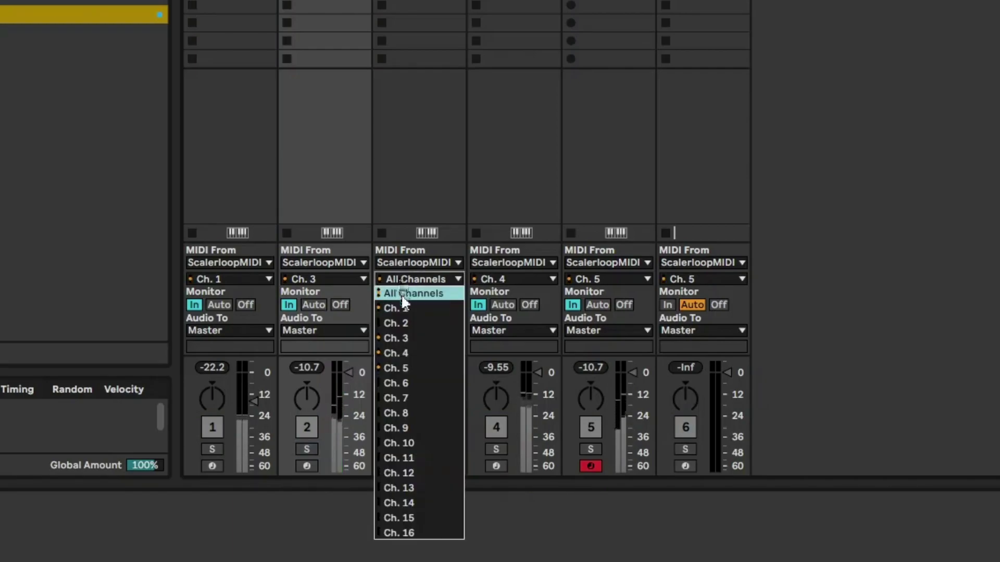
pyautogui.click(399, 338)
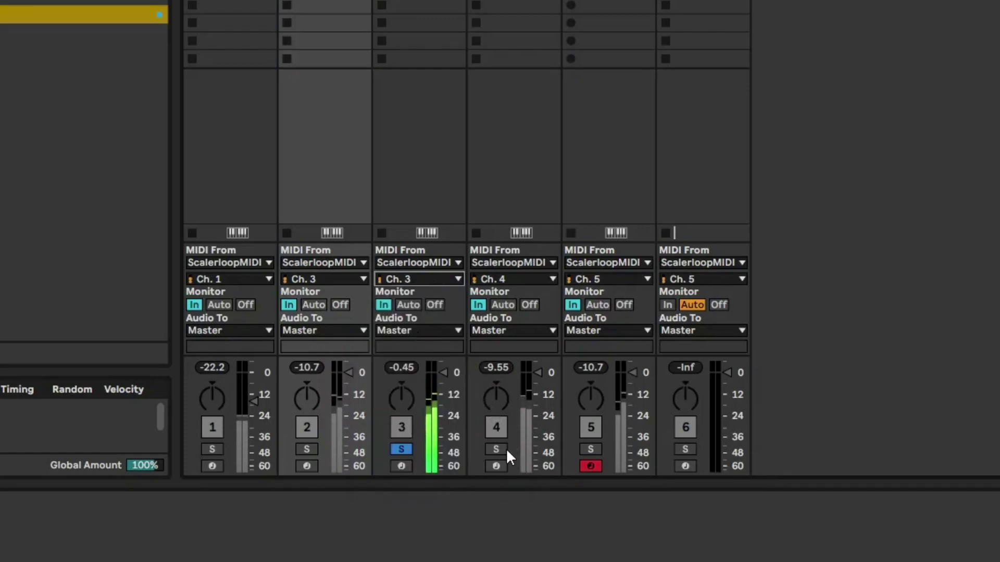
# - Audition tracks 4 and 5 by soloing each in turn
pyautogui.click(499, 447)
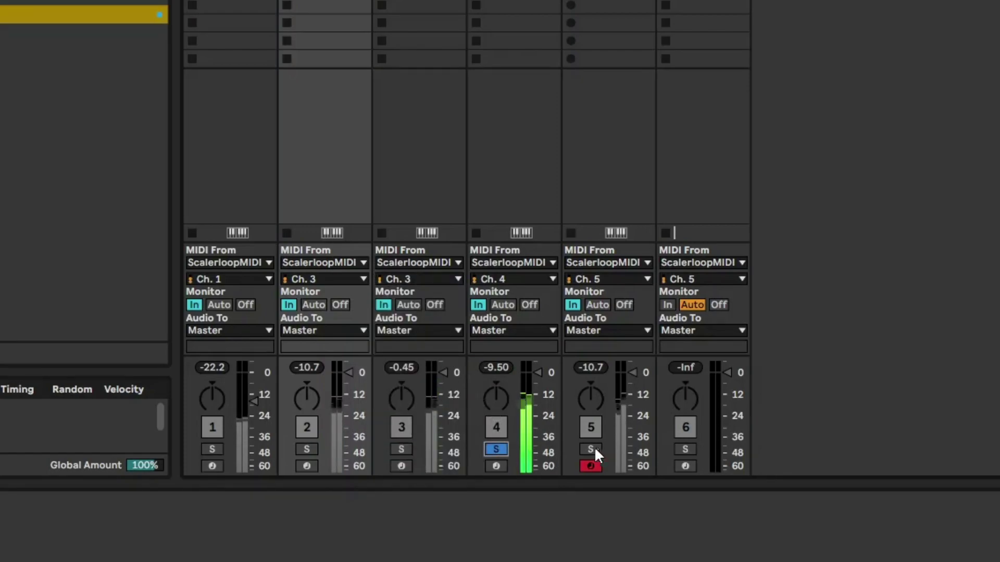
pyautogui.click(592, 449)
pyautogui.click(496, 450)
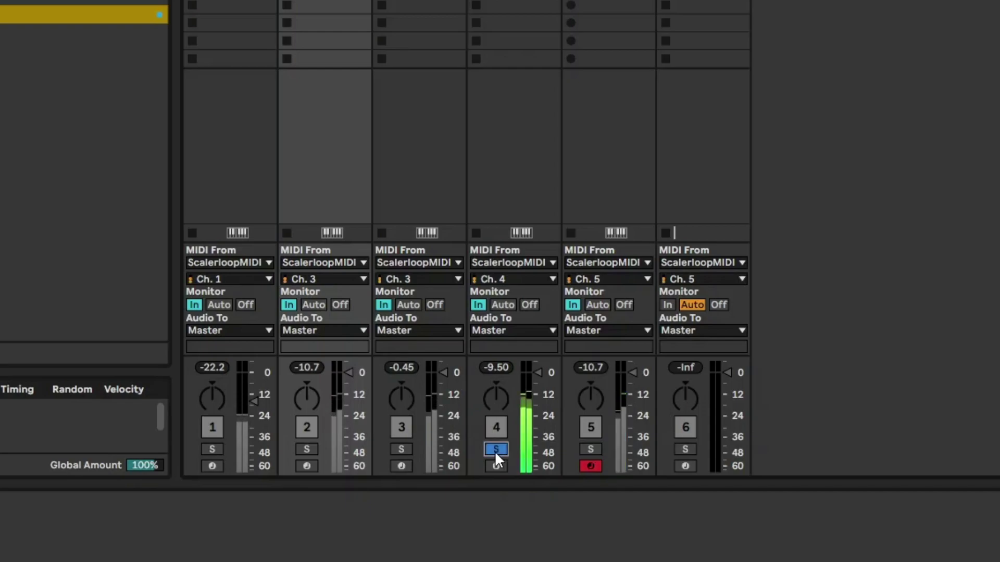
pyautogui.click(588, 449)
# - Clear the solo so every track plays, then close the Scaler 2 plugin window
pyautogui.click(690, 449)
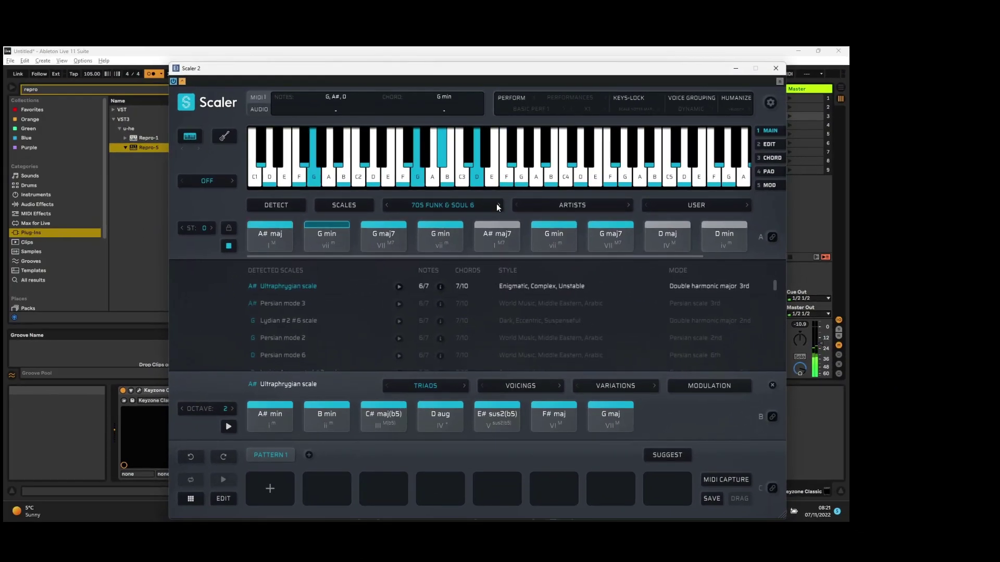
pyautogui.click(775, 68)
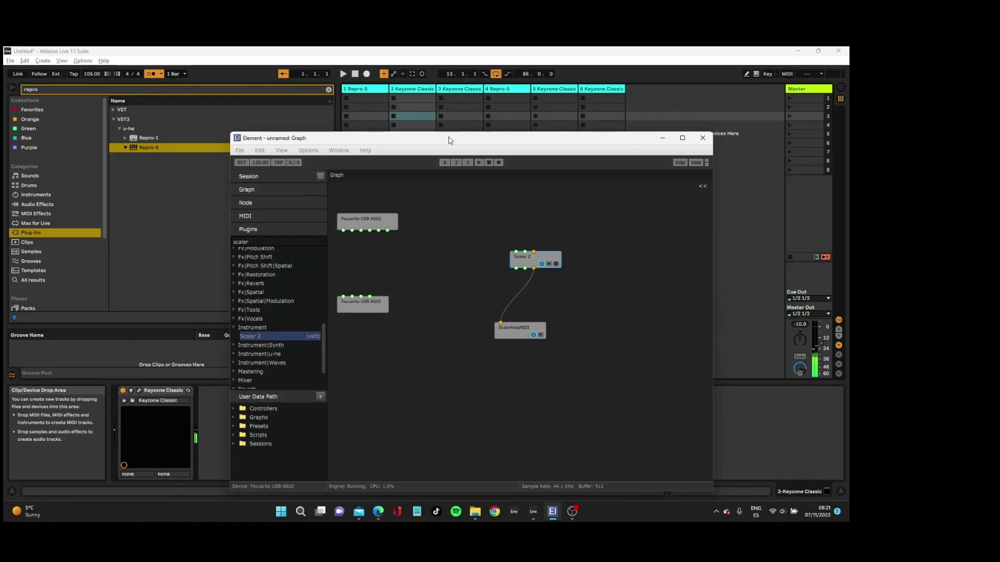
# - Back in Ableton Live, solo track 4 and show its Repro-5 instrument
pyautogui.click(662, 138)
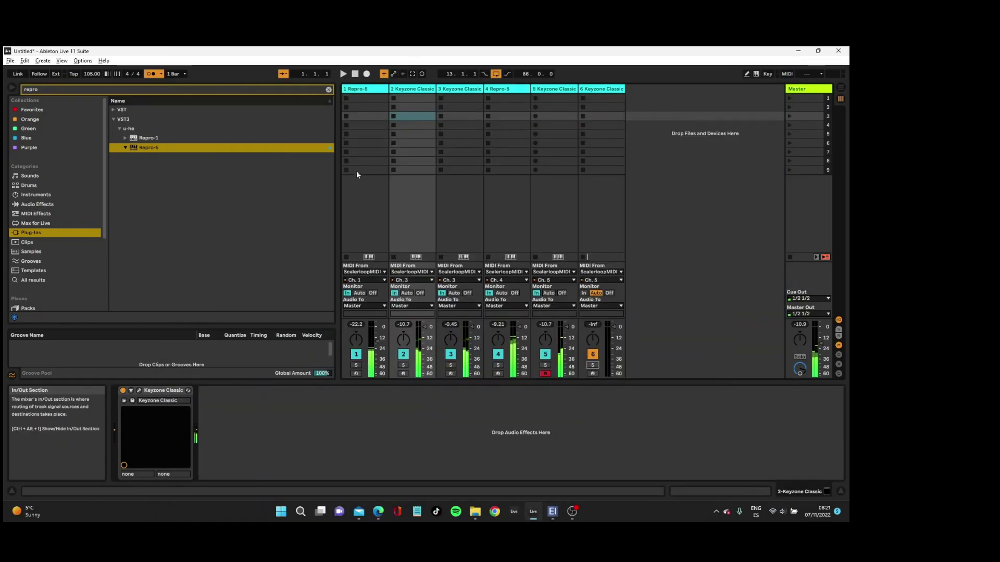
pyautogui.click(364, 88)
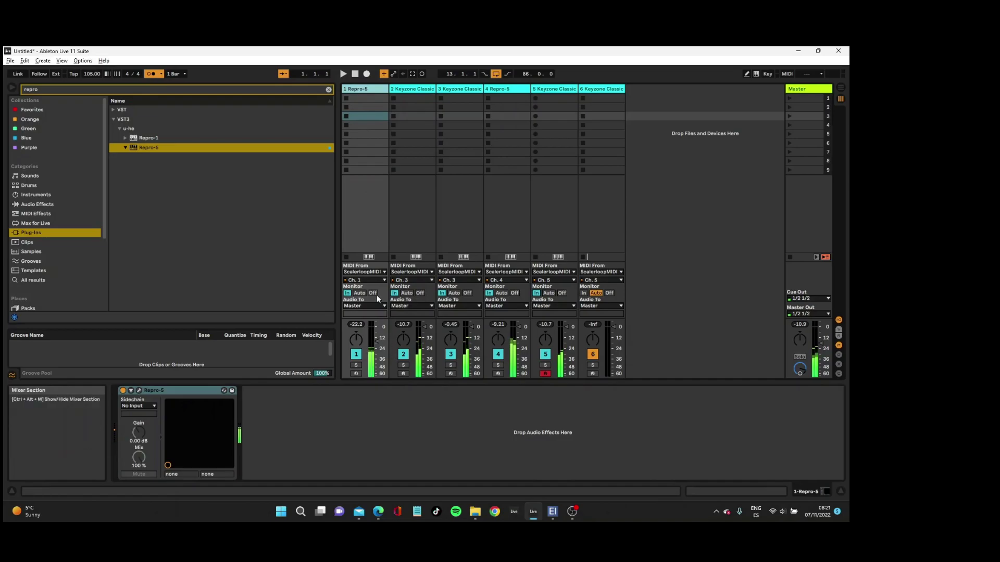
pyautogui.click(498, 366)
pyautogui.click(498, 97)
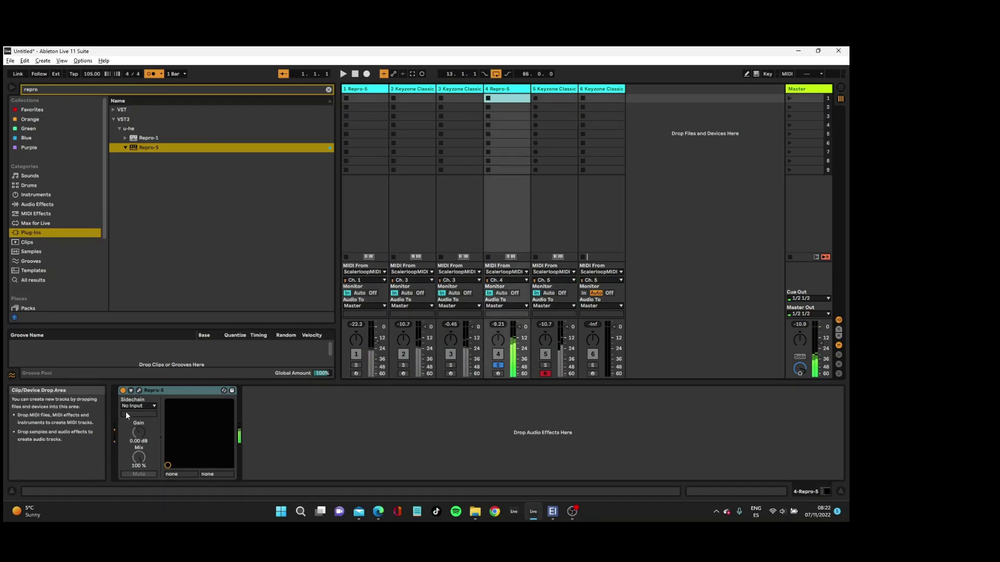
# - Load the 01 Basses > AZ Funk preset in track 4's Repro-5, then unsolo track 4
pyautogui.click(139, 390)
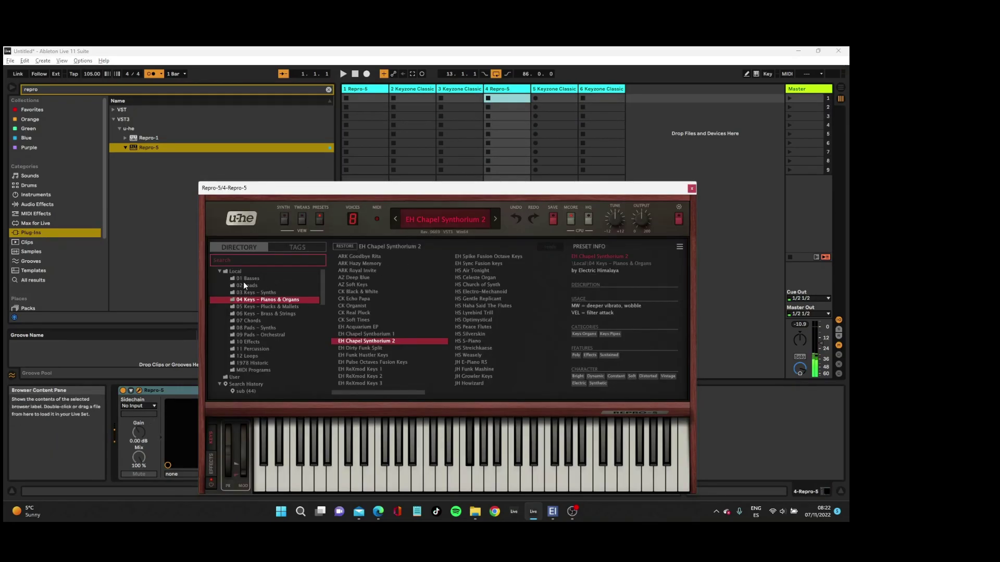
pyautogui.click(251, 278)
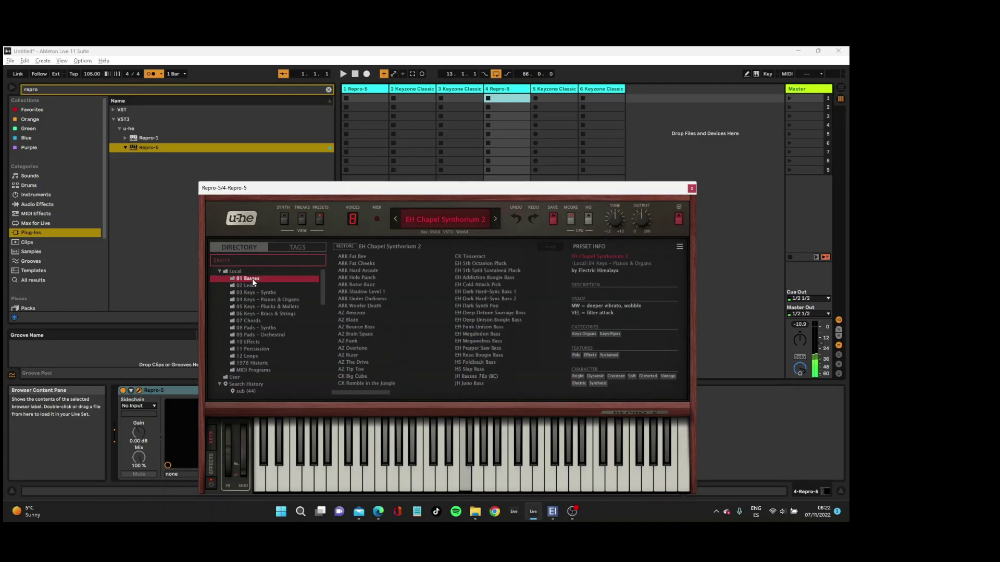
pyautogui.click(367, 341)
pyautogui.click(691, 189)
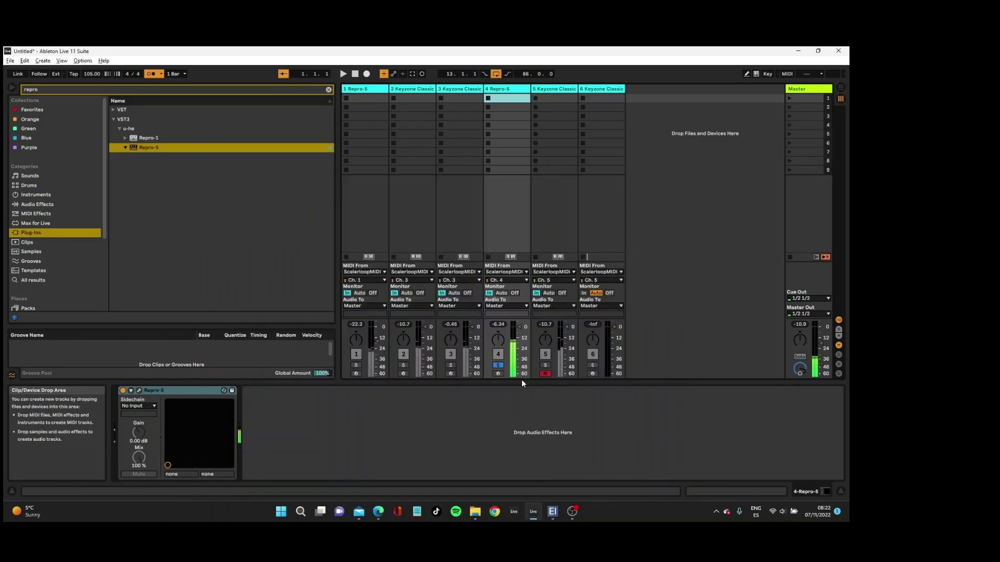
pyautogui.click(497, 365)
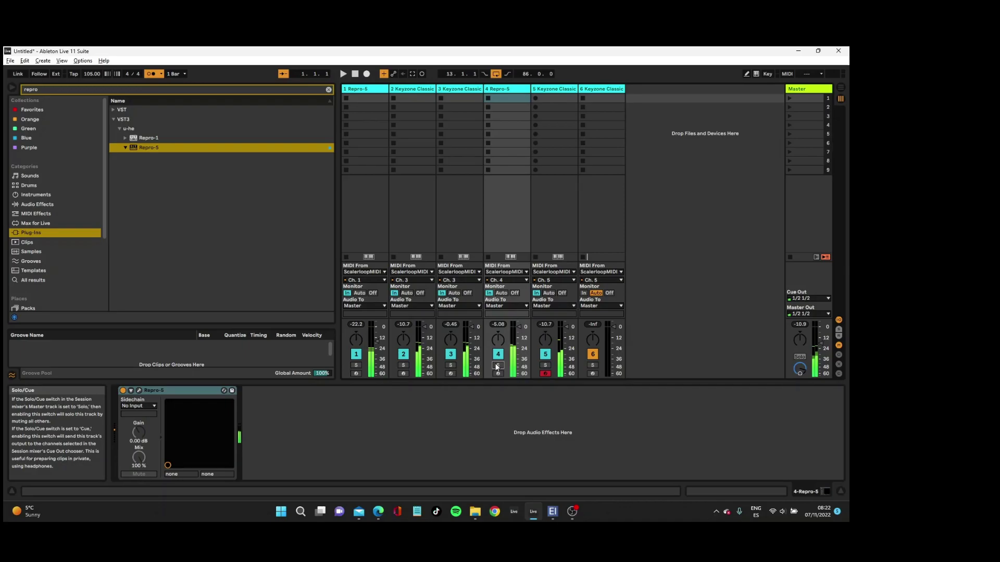
# - Disarm track 5, then quit Element without saving its session
pyautogui.click(544, 373)
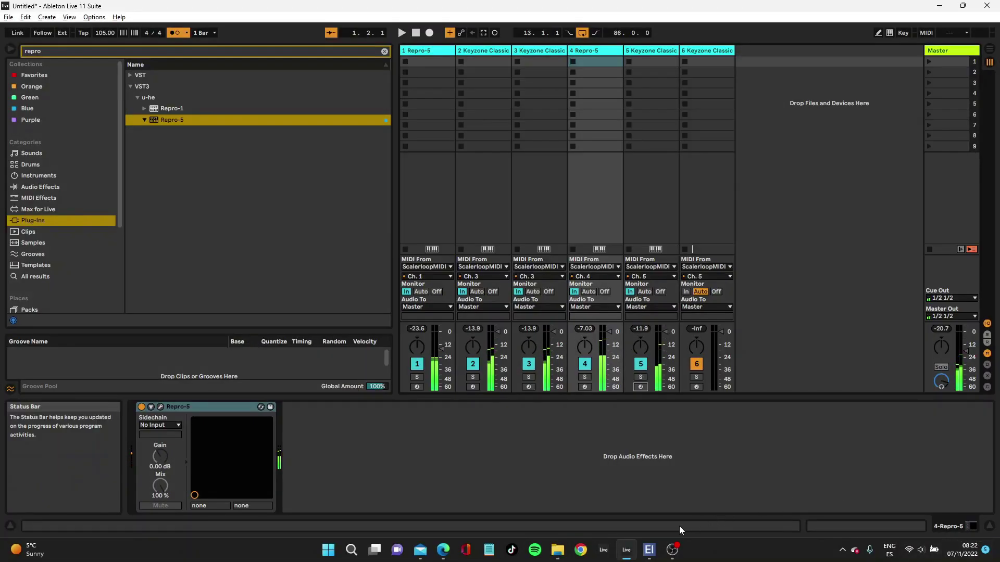
pyautogui.click(648, 550)
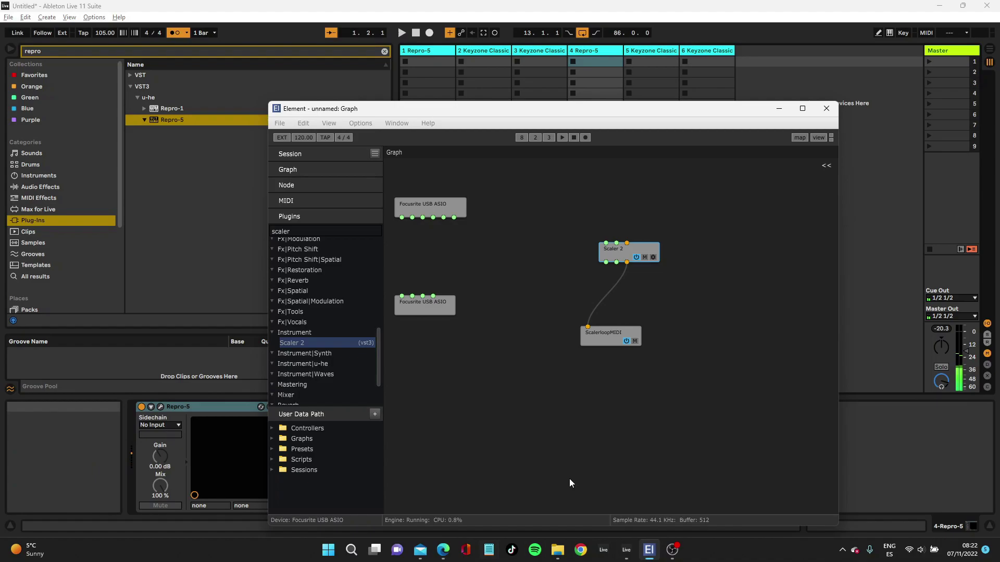
pyautogui.click(826, 109)
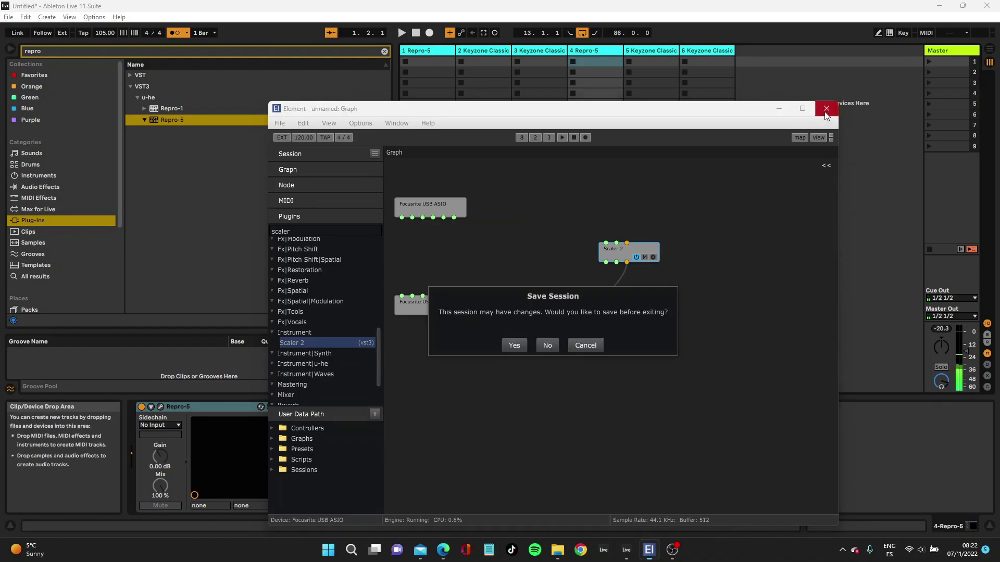
pyautogui.click(546, 346)
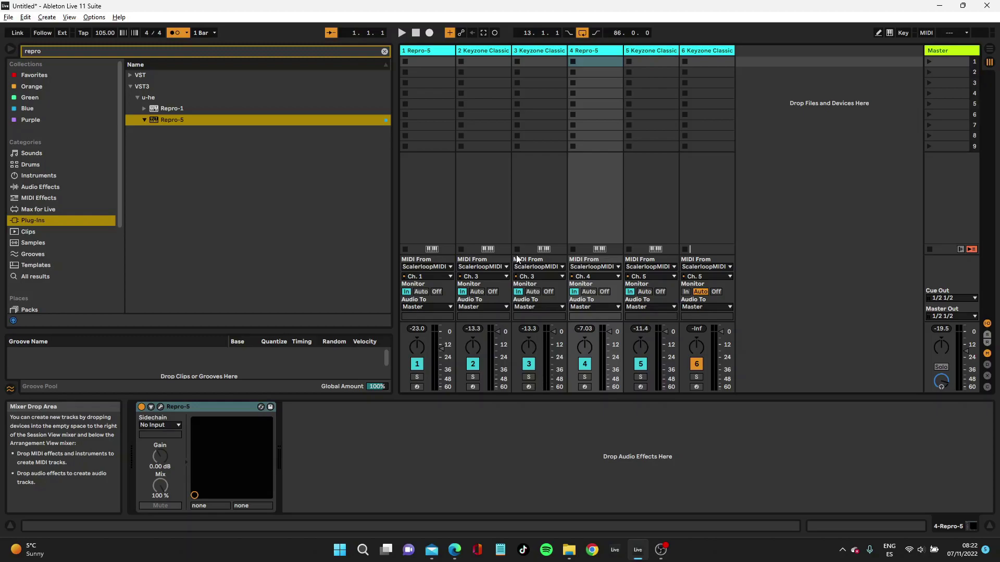
# - Bring up the InstaComposer multi-instrument routing article in Edge at its PC-user instructions
pyautogui.click(455, 550)
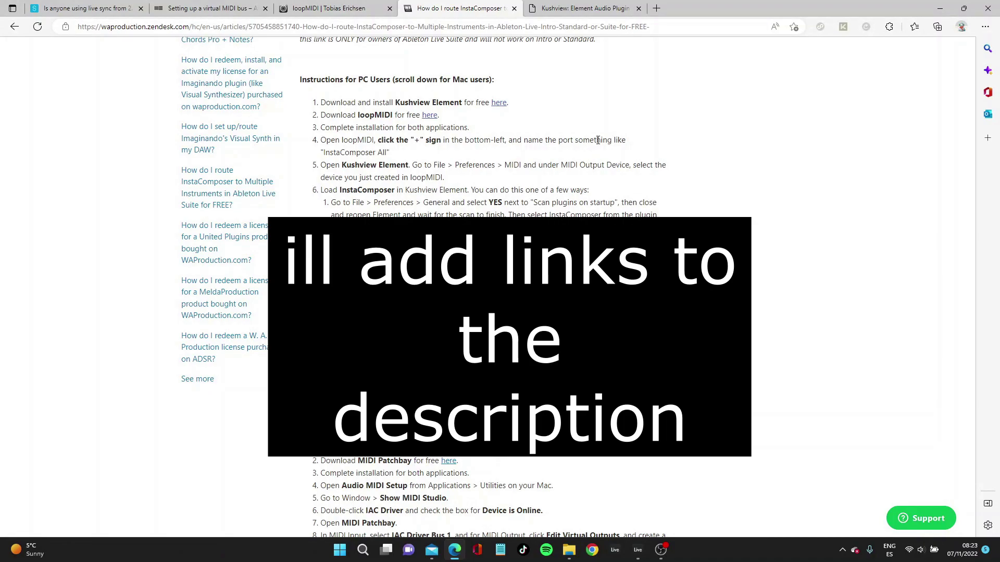
pyautogui.scroll(6, 598, 139)
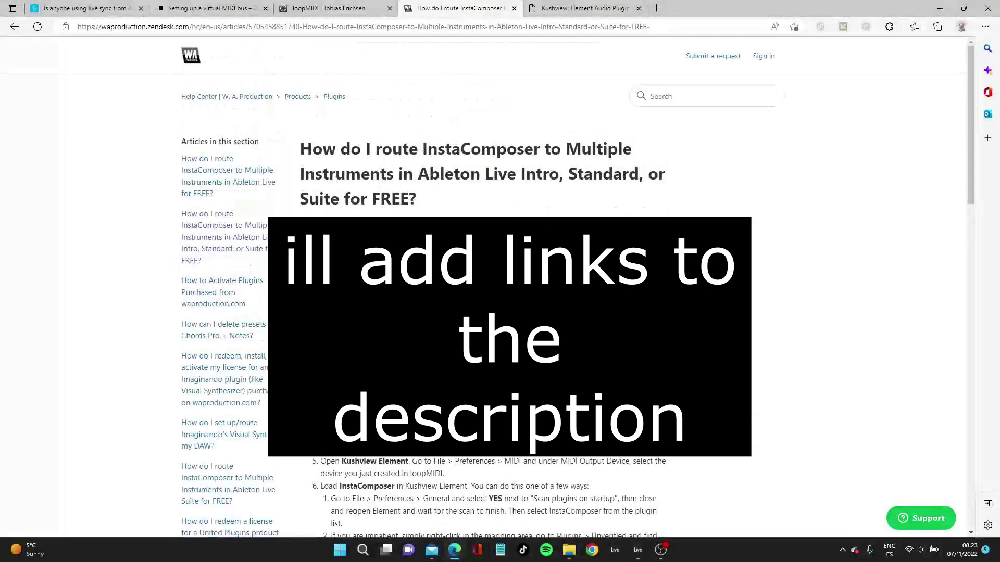
pyautogui.moveTo(360, 179); pyautogui.dragTo(316, 154)
pyautogui.click(316, 154)
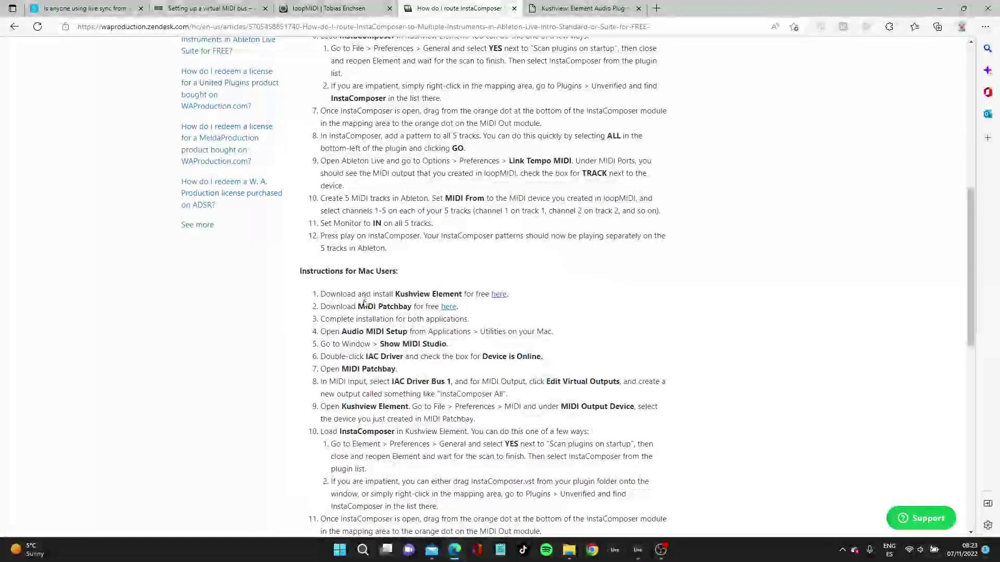
pyautogui.scroll(10, 411, 322)
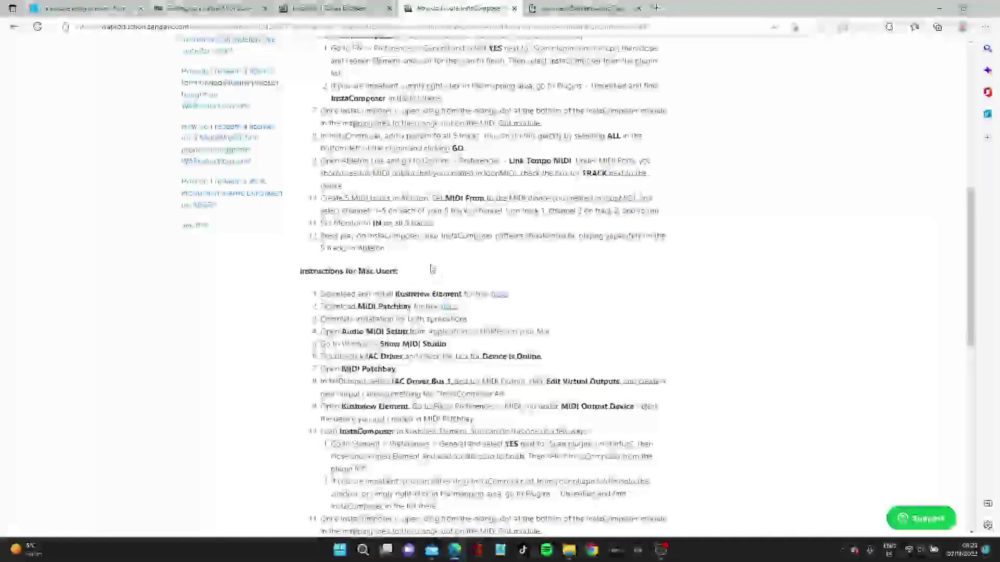